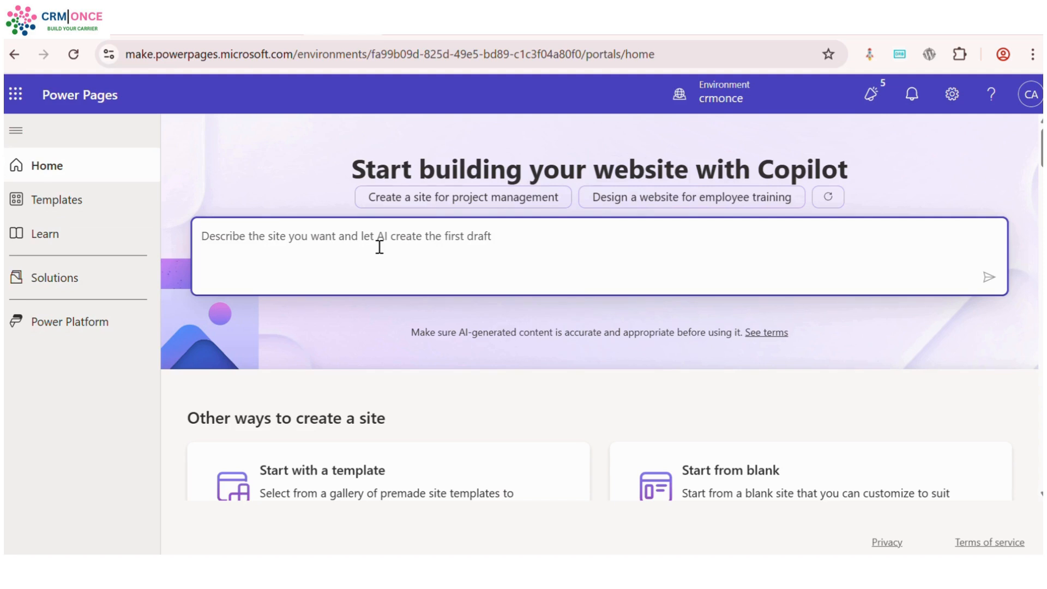
# Ask Copilot to "Build a site to showcase an online course library" and name the site Copilot Online Course Library.
pyautogui.write('Build a site  to showcase an online course library')
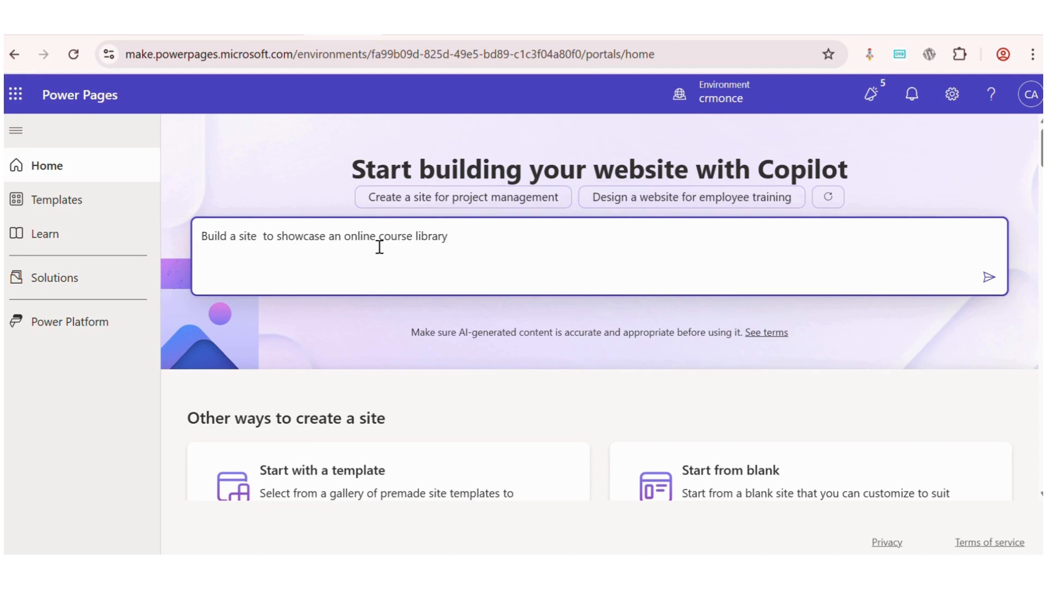
pyautogui.press('Return')
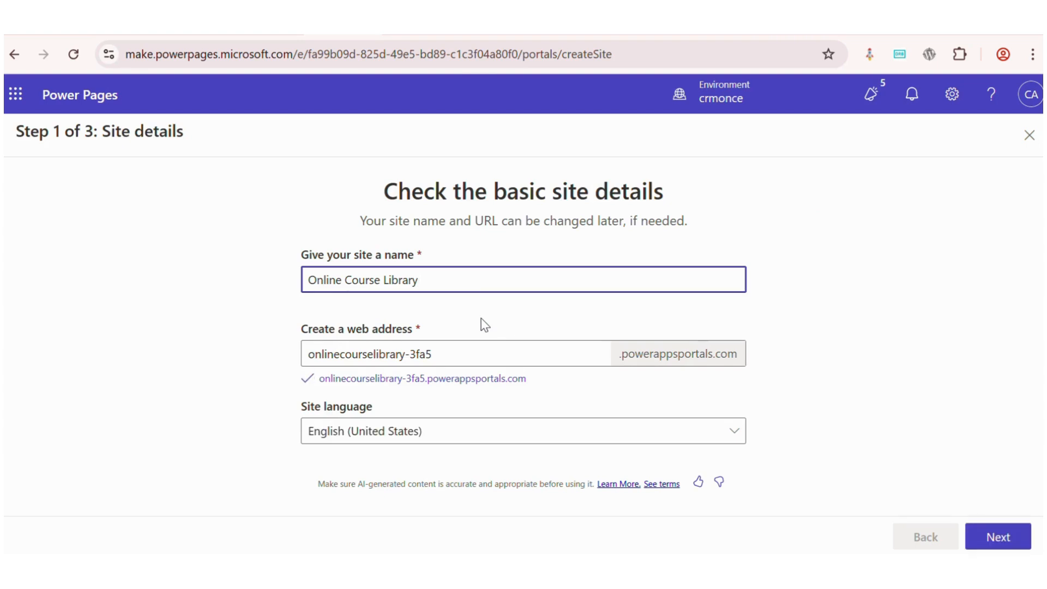
pyautogui.click(309, 280)
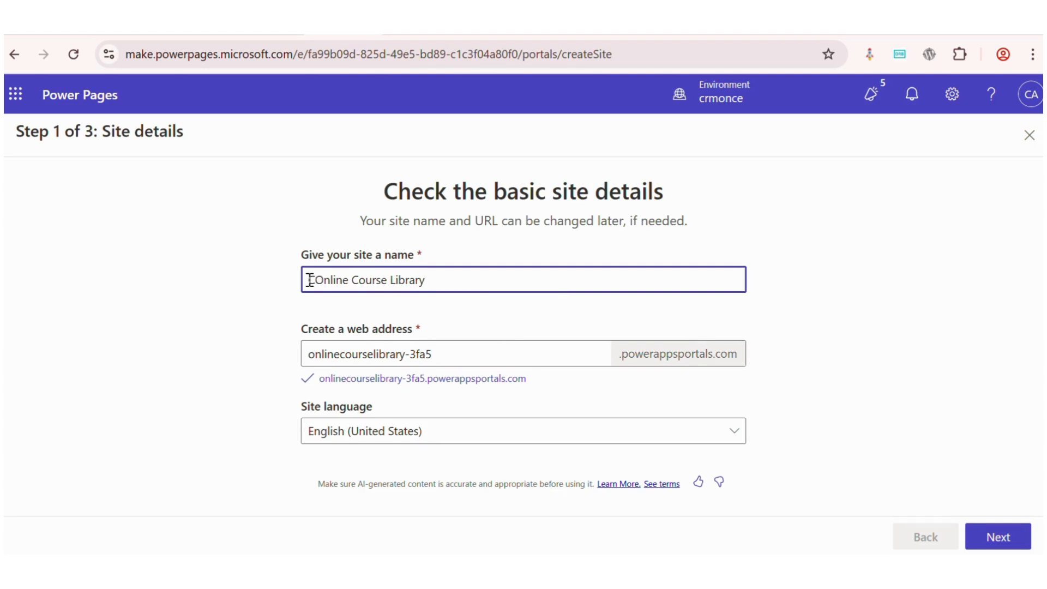
pyautogui.write('Copilot')
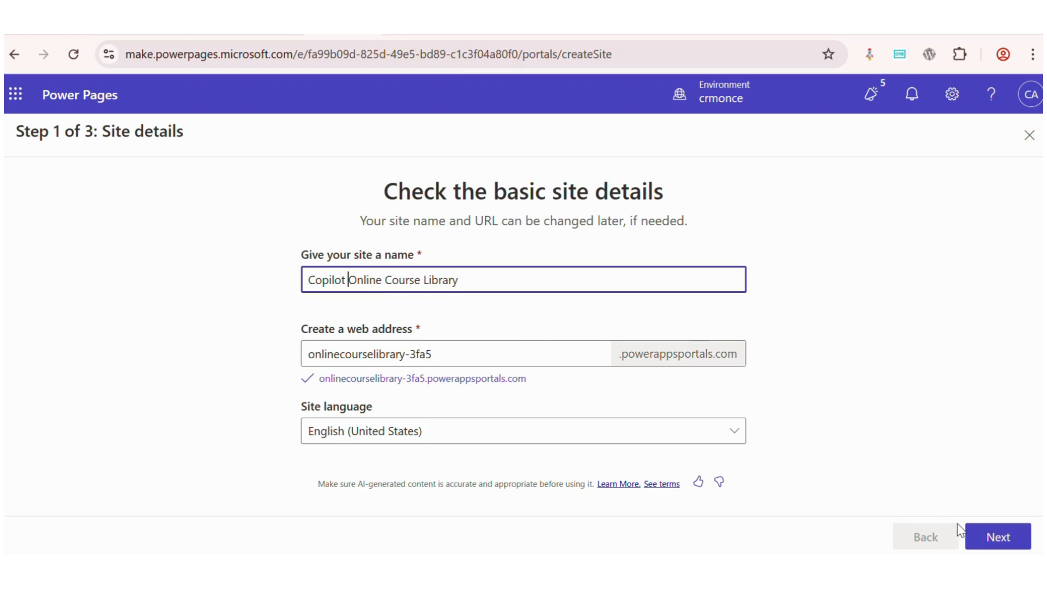
pyautogui.click(975, 538)
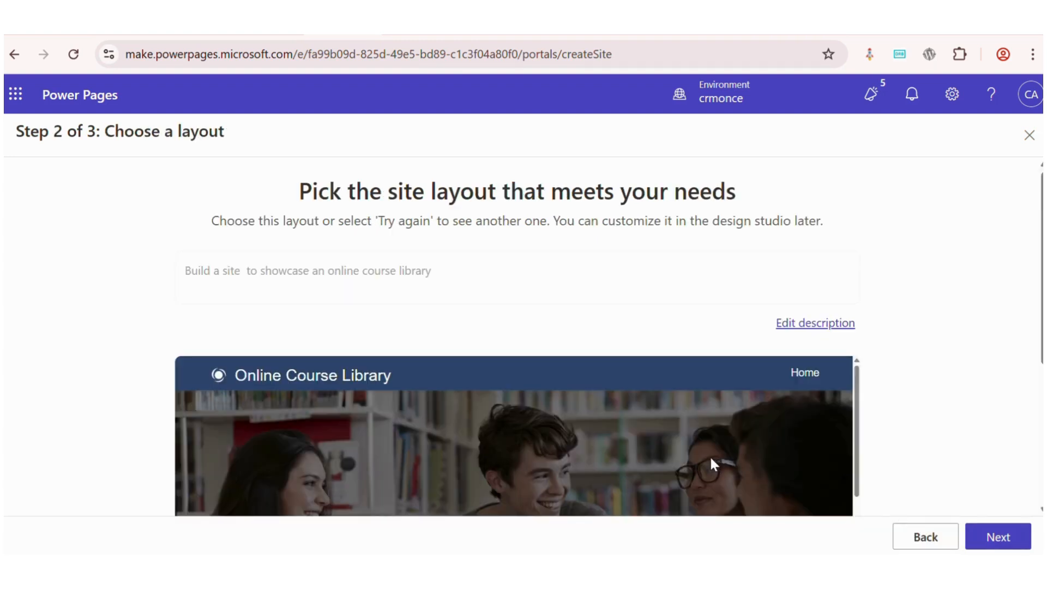
# Review the proposed site layout down to its end and have Copilot generate a different one.
pyautogui.scroll(-3, 656, 414)
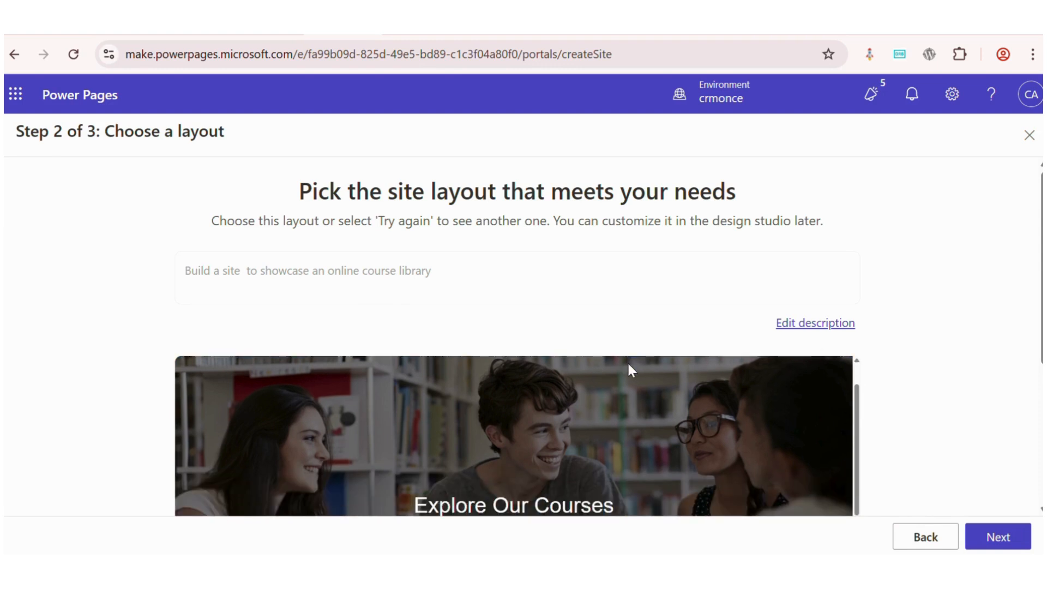
pyautogui.scroll(-3, 623, 401)
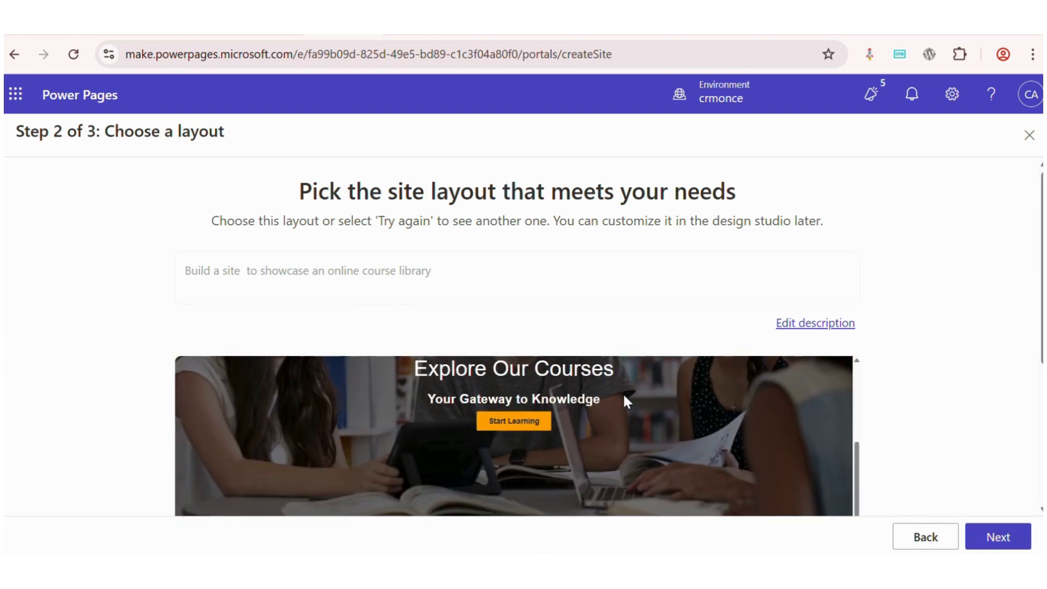
pyautogui.scroll(-5, 624, 401)
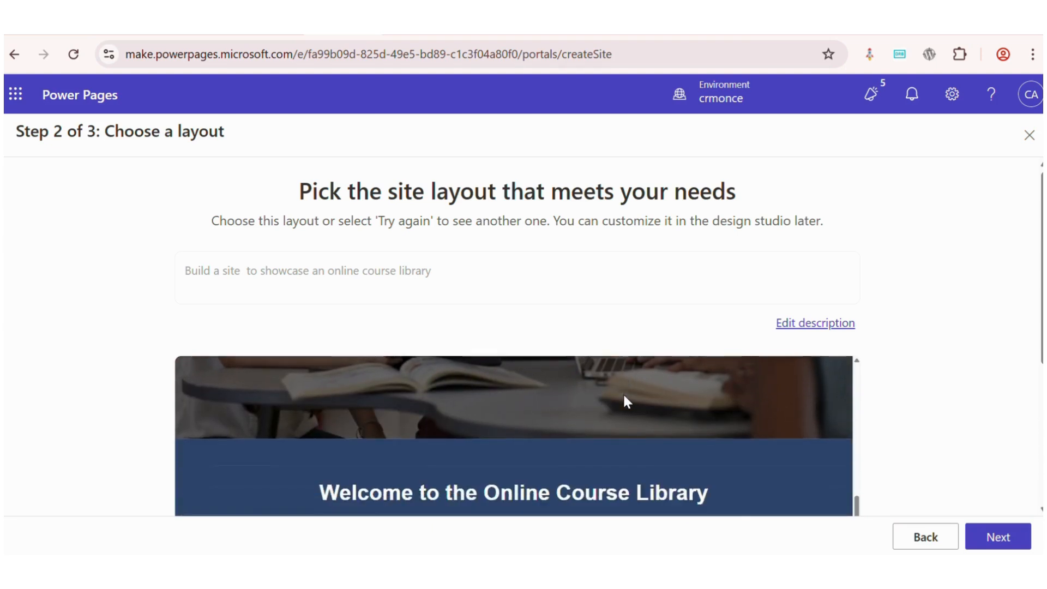
pyautogui.scroll(-5, 624, 411)
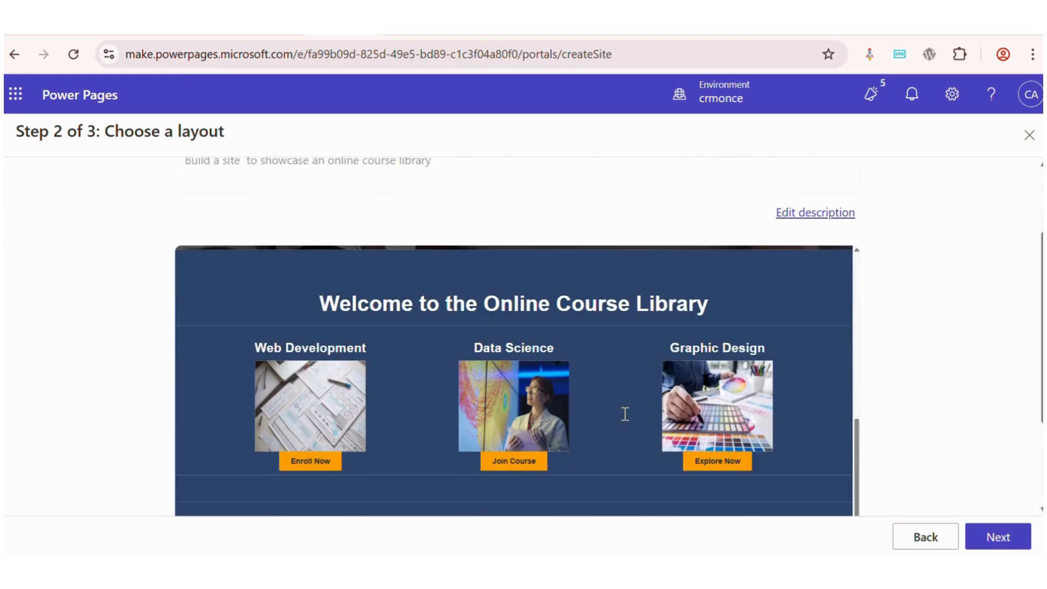
pyautogui.scroll(-5, 625, 414)
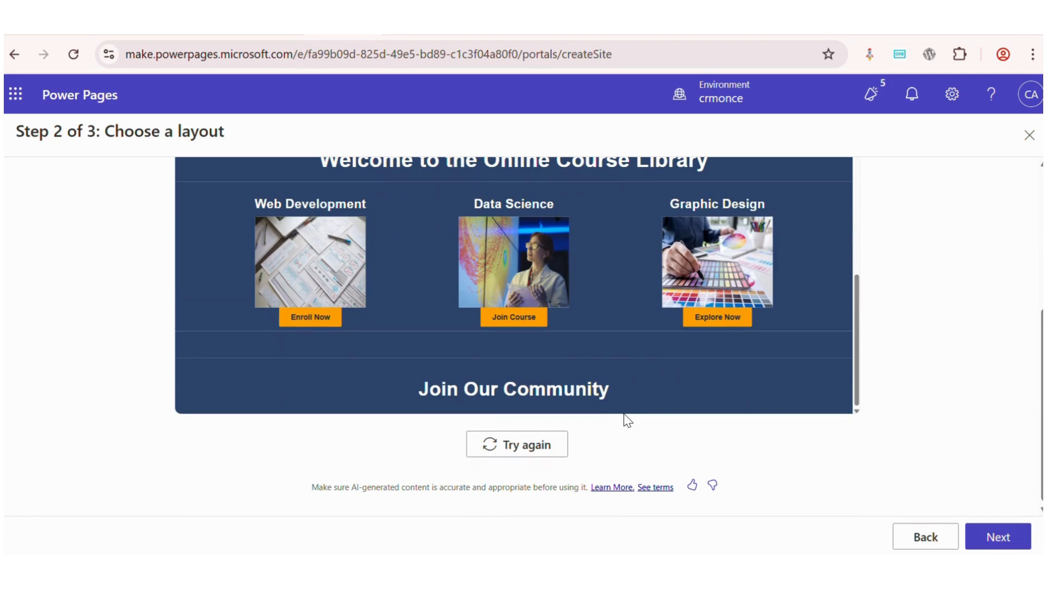
pyautogui.click(544, 457)
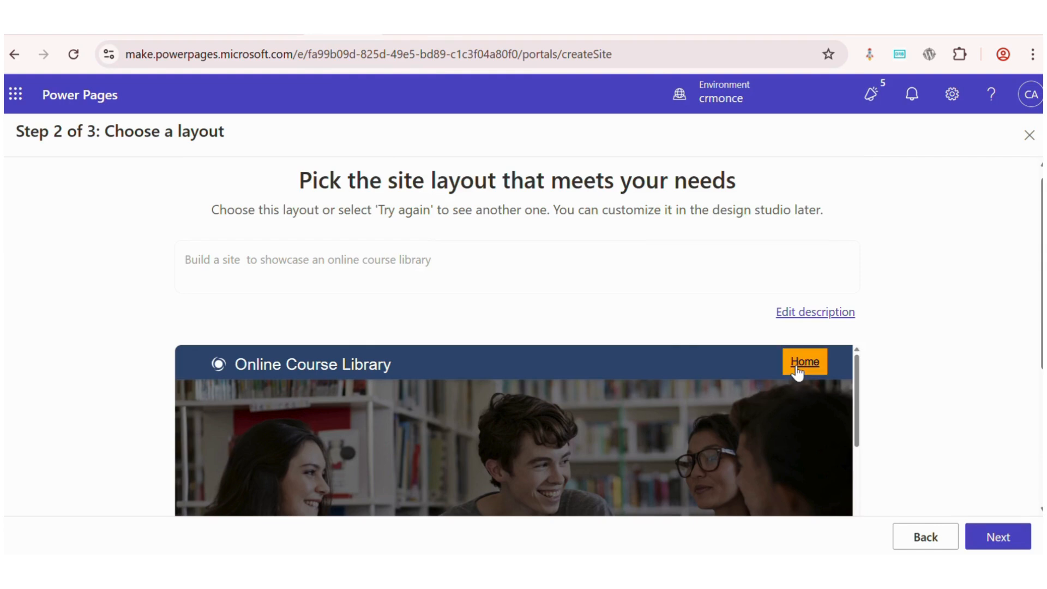
# Look through the regenerated layout and accept it for the site.
pyautogui.scroll(-5, 738, 376)
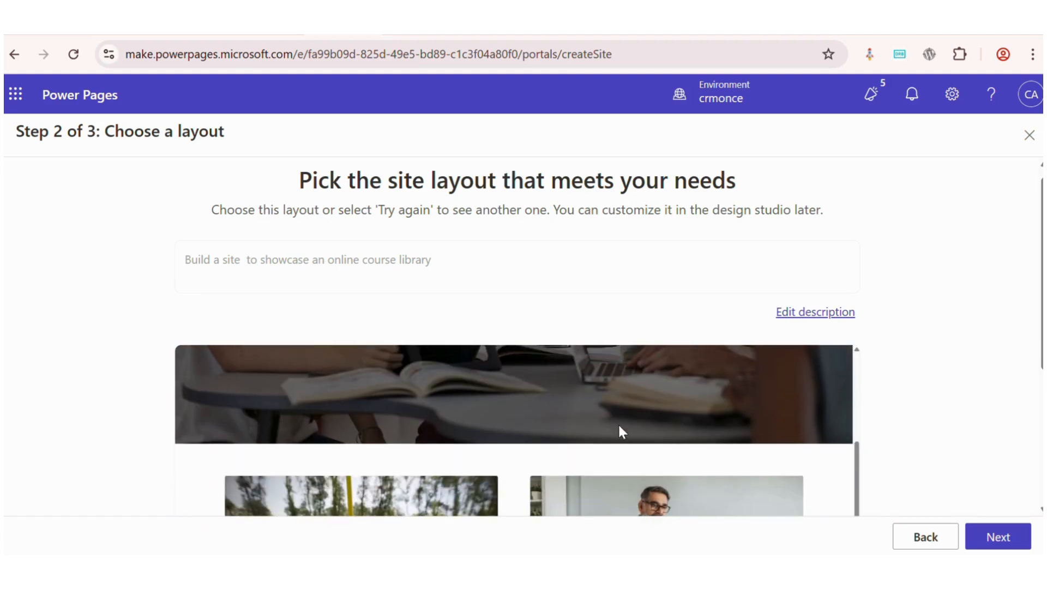
pyautogui.scroll(5, 617, 423)
pyautogui.scroll(-5, 682, 436)
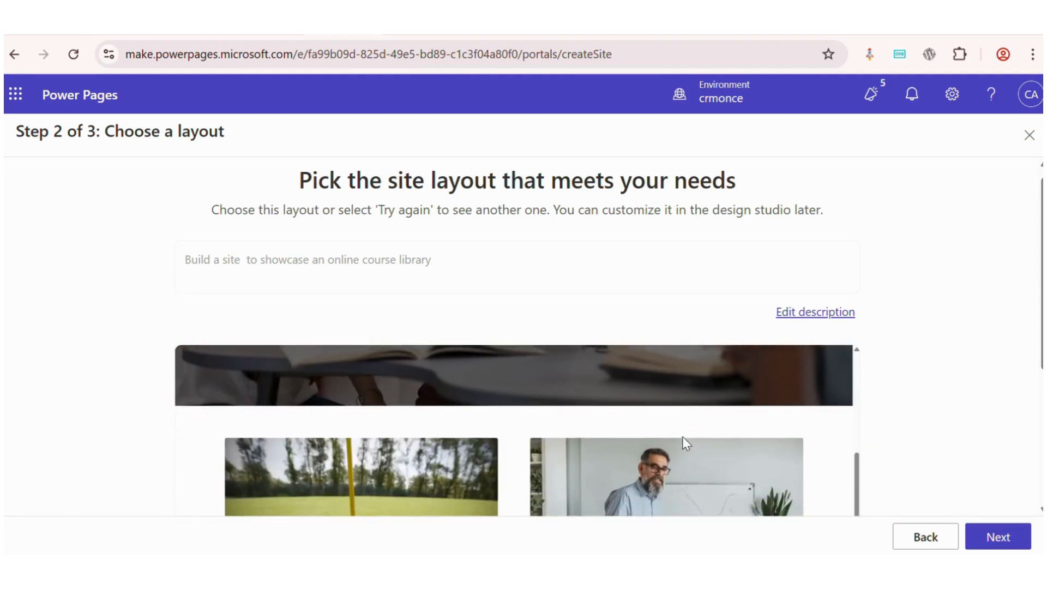
pyautogui.scroll(-6, 683, 440)
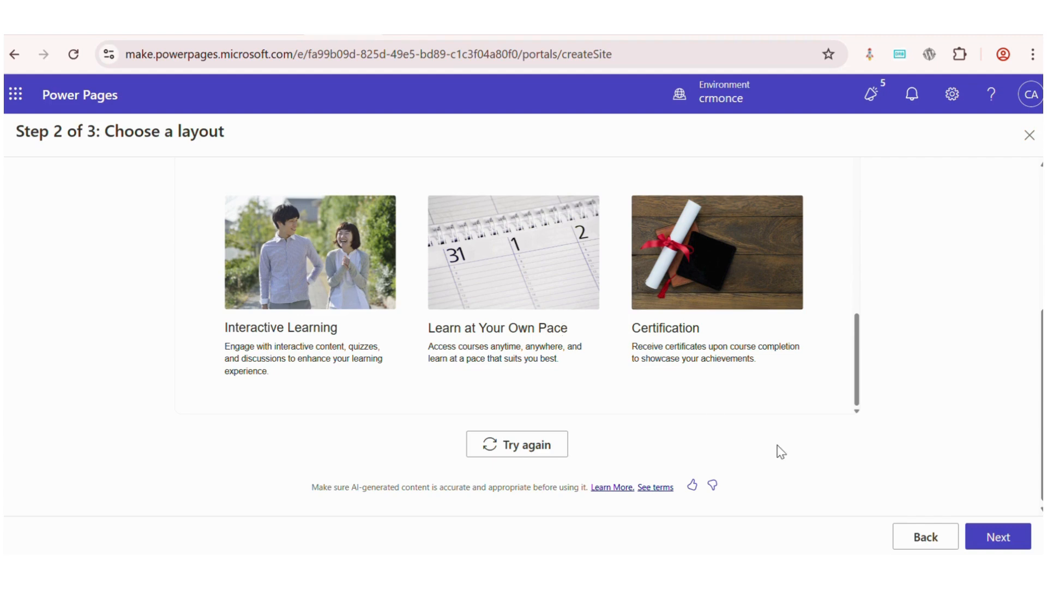
pyautogui.click(987, 547)
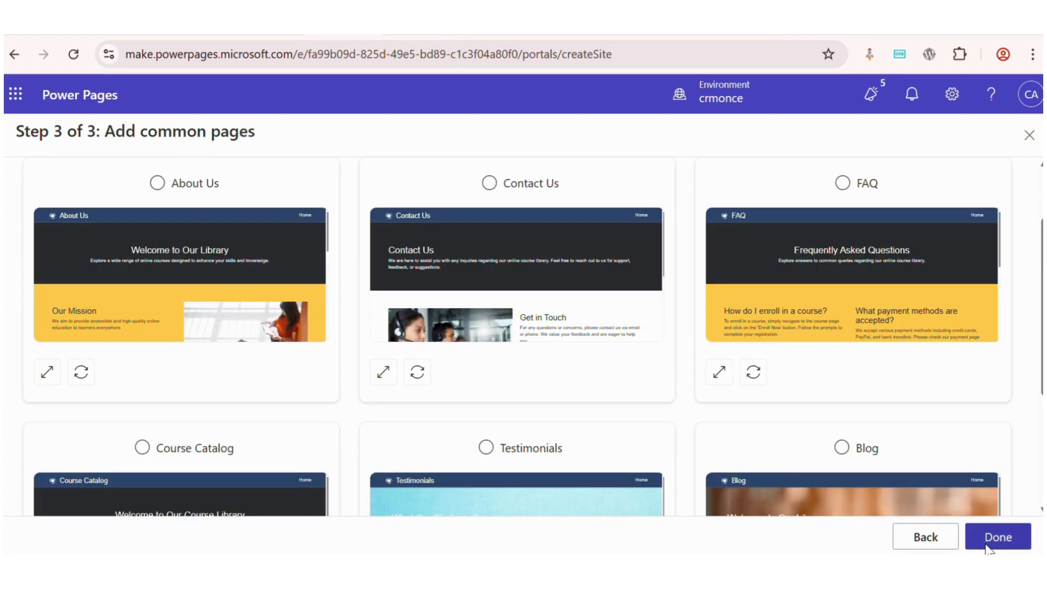
# Add the About Us, Contact Us, FAQ and Course Catalog pages and finish creating the site.
pyautogui.scroll(-3, 760, 471)
pyautogui.scroll(3, 761, 471)
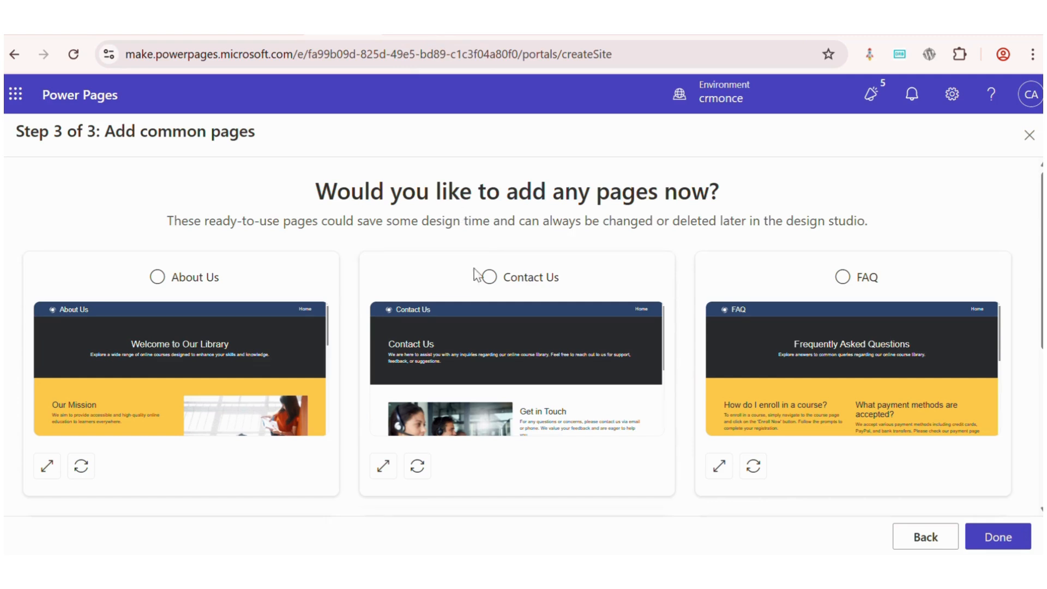
pyautogui.click(156, 278)
pyautogui.click(494, 287)
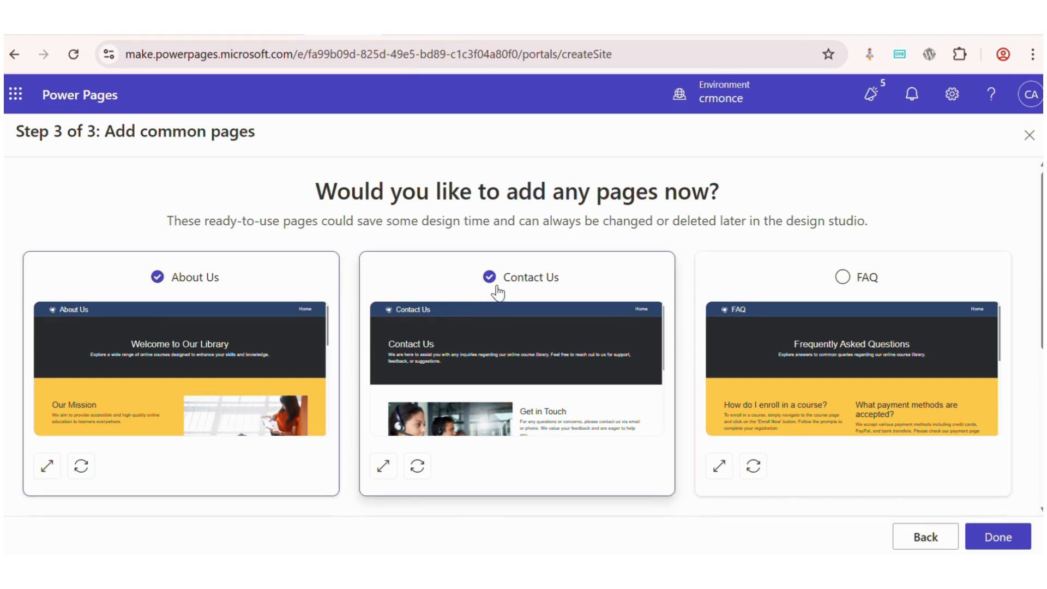
pyautogui.click(842, 279)
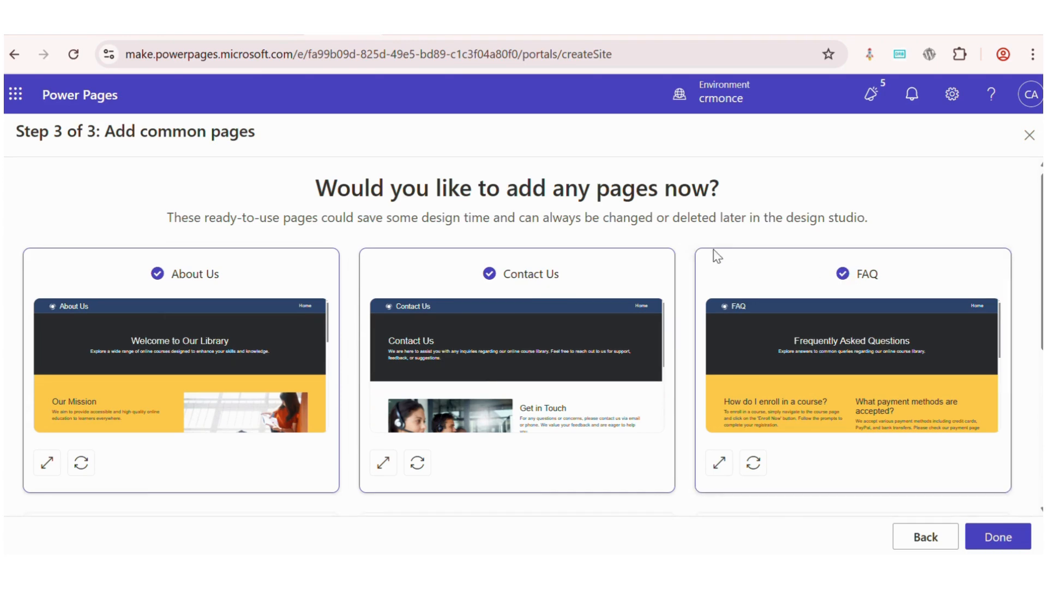
pyautogui.scroll(-5, 714, 256)
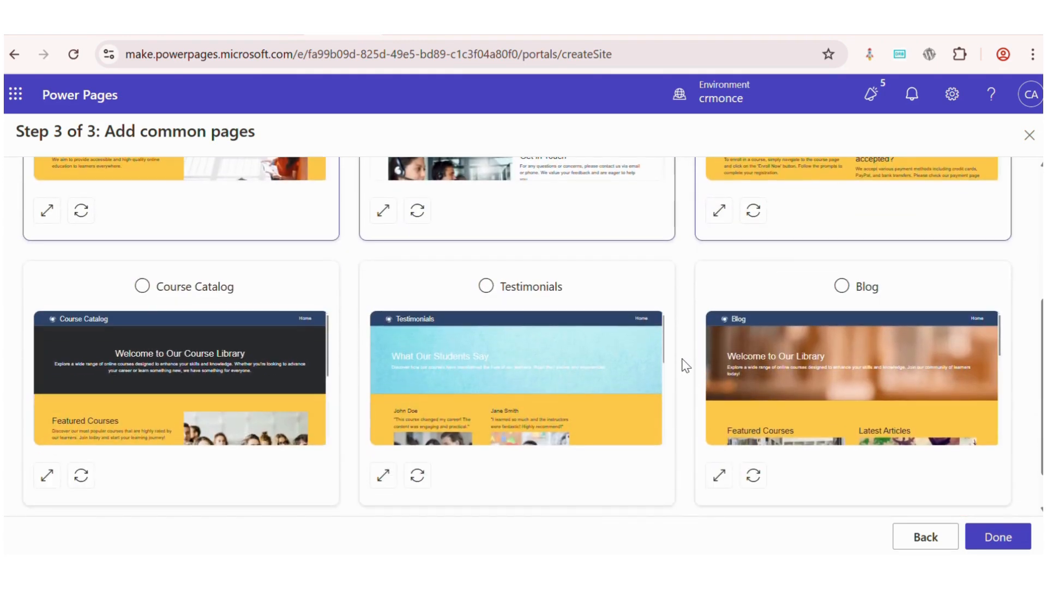
pyautogui.click(143, 287)
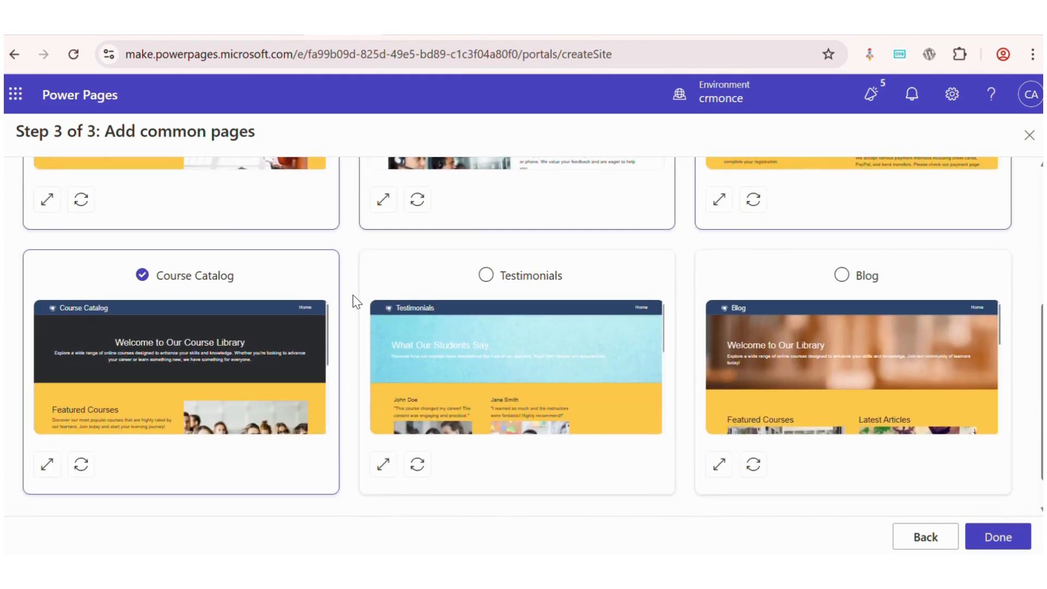
pyautogui.scroll(-1, 356, 302)
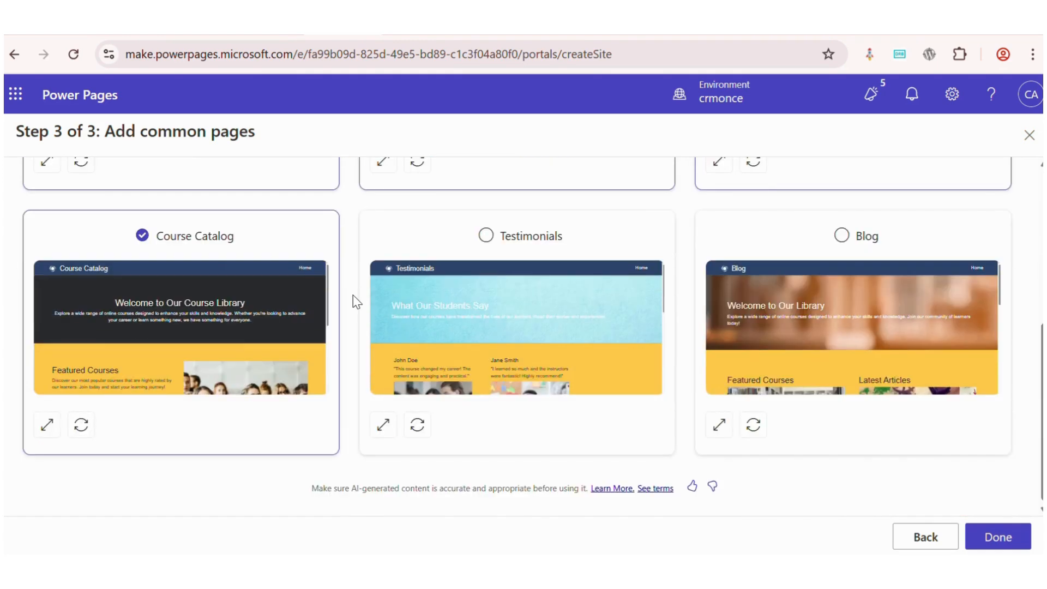
pyautogui.click(986, 543)
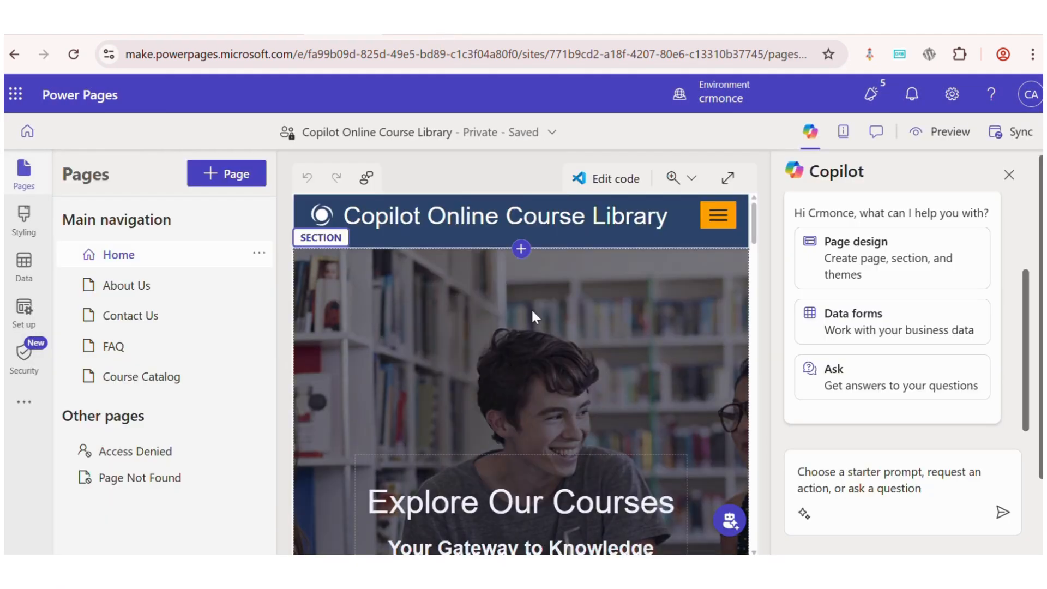
# Hide the Copilot pane and examine the generated Home page's sections from header to the certification image.
pyautogui.click(807, 136)
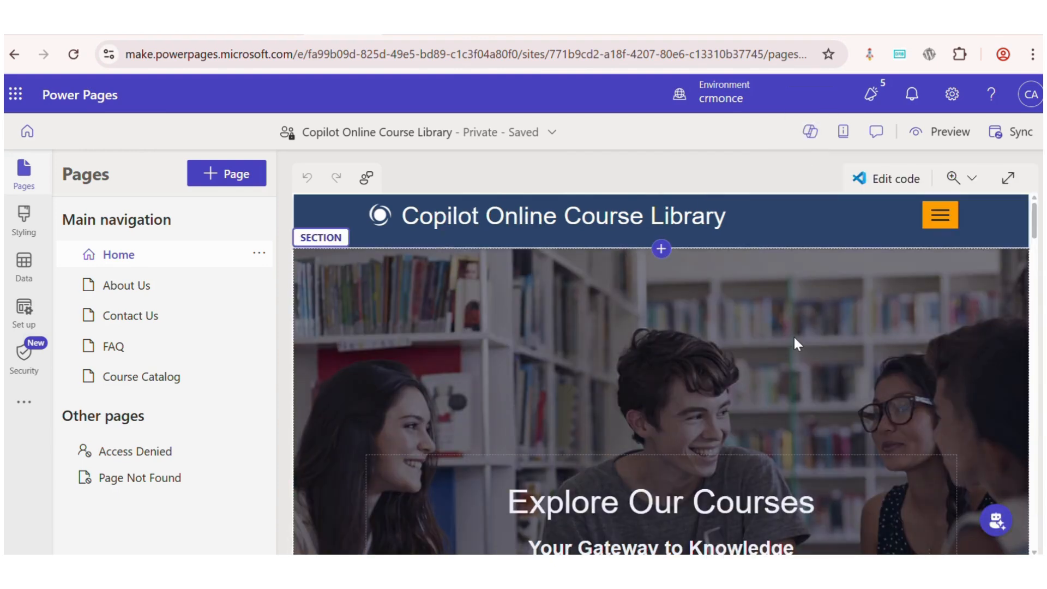
pyautogui.scroll(-10, 795, 338)
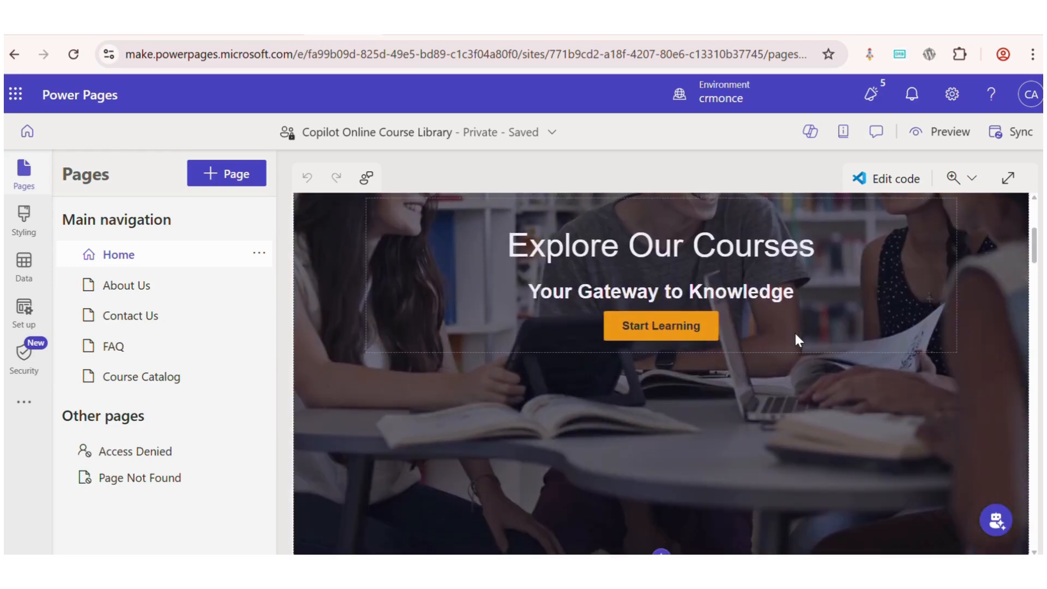
pyautogui.scroll(-15, 796, 339)
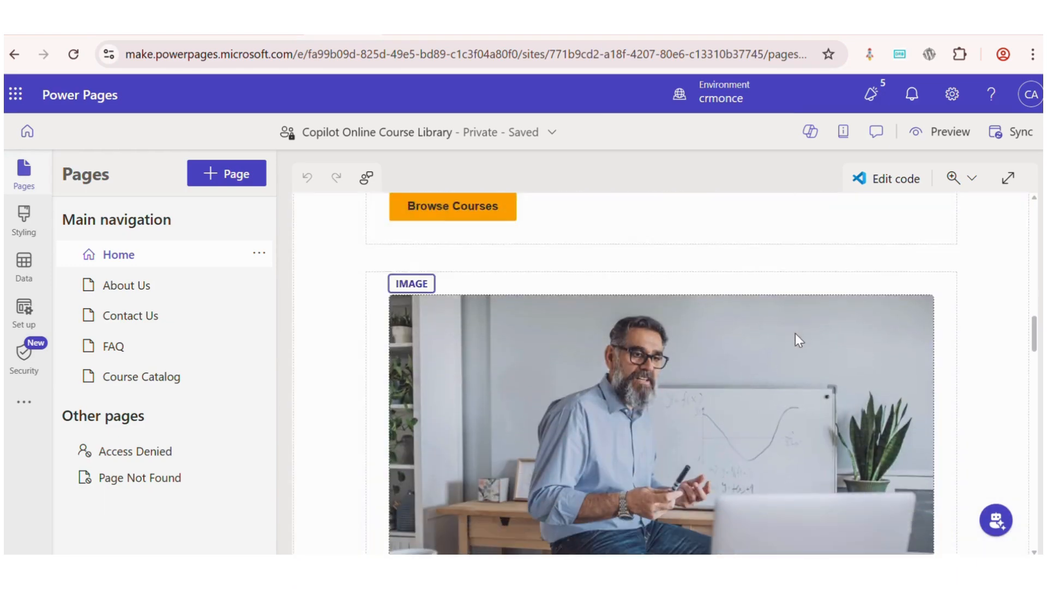
pyautogui.scroll(-15, 795, 333)
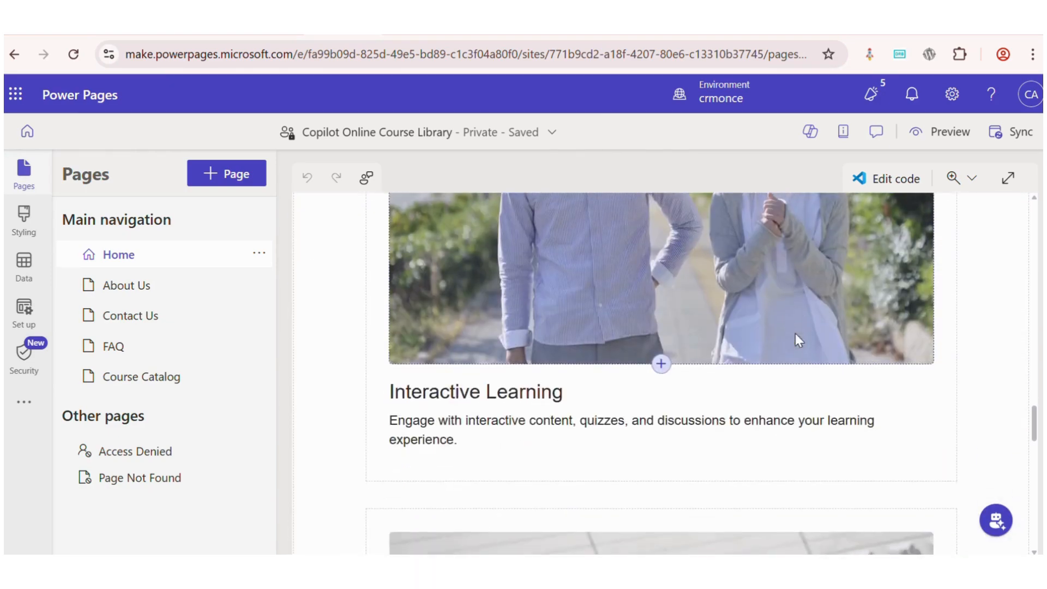
pyautogui.scroll(-10, 794, 333)
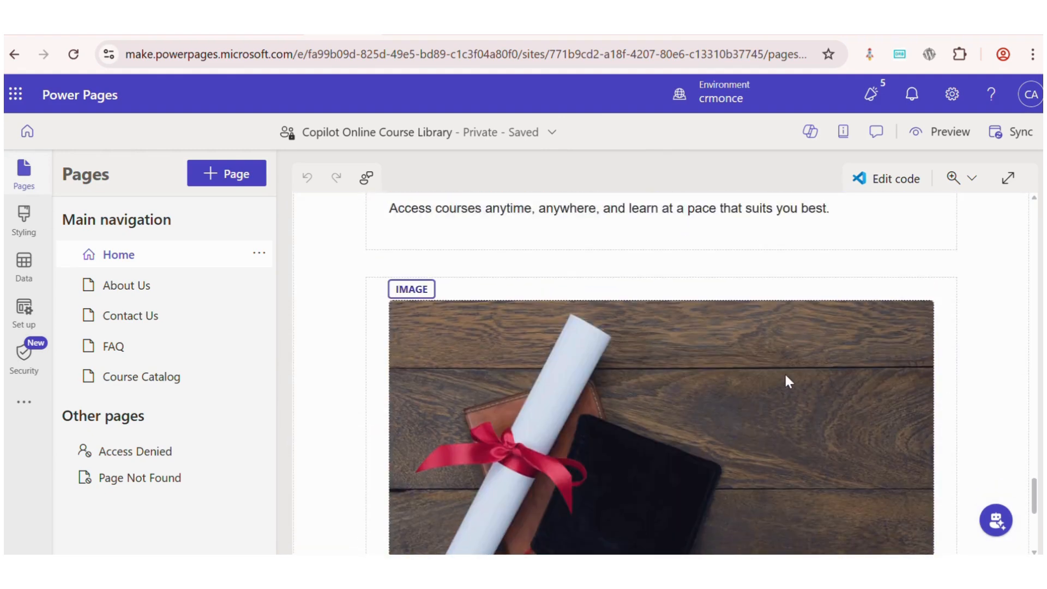
pyautogui.scroll(20, 785, 376)
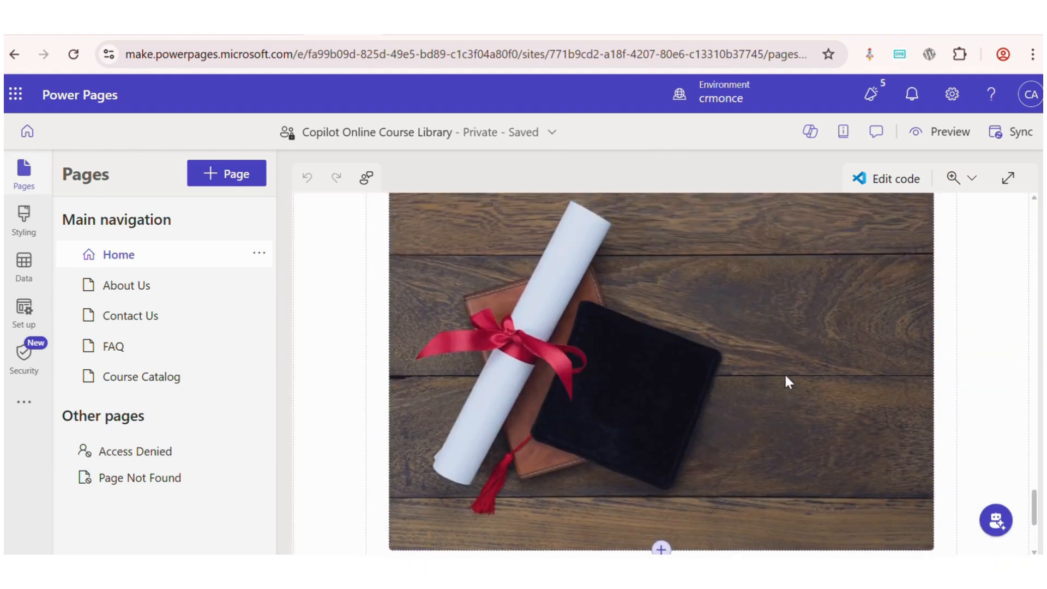
pyautogui.scroll(20, 785, 375)
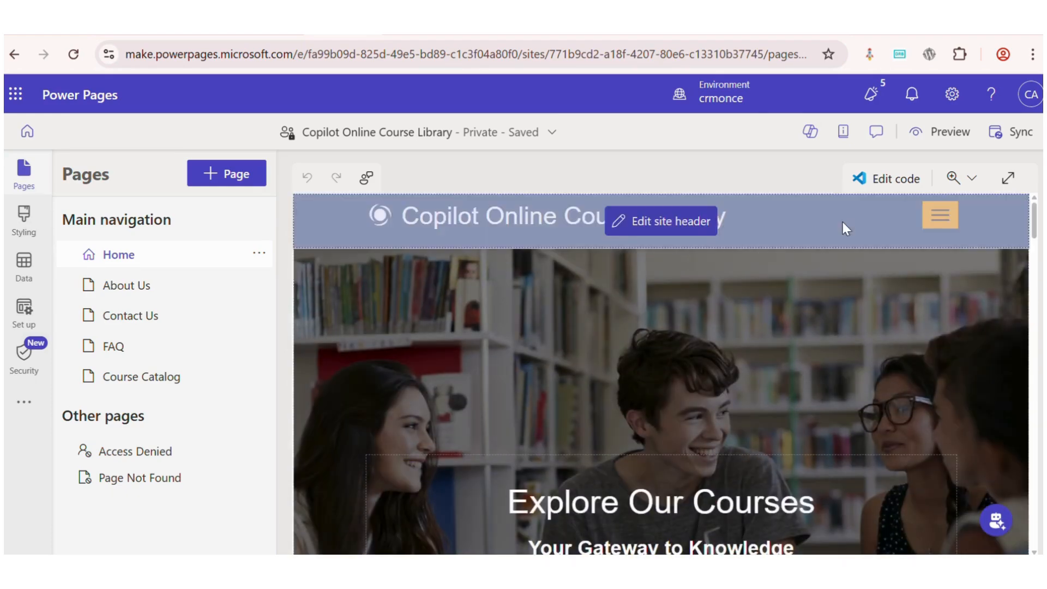
# Ask Copilot to "Create a color theme with blue and orange" and apply the suggested theme to the site.
pyautogui.click(810, 131)
pyautogui.click(850, 479)
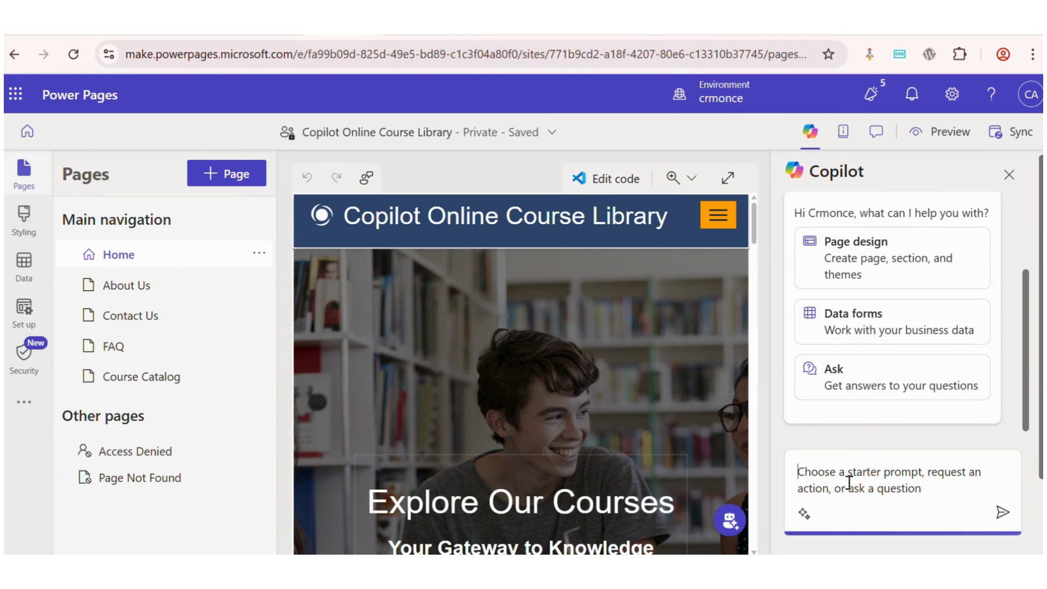
pyautogui.write('Create a color theme with blue and orange')
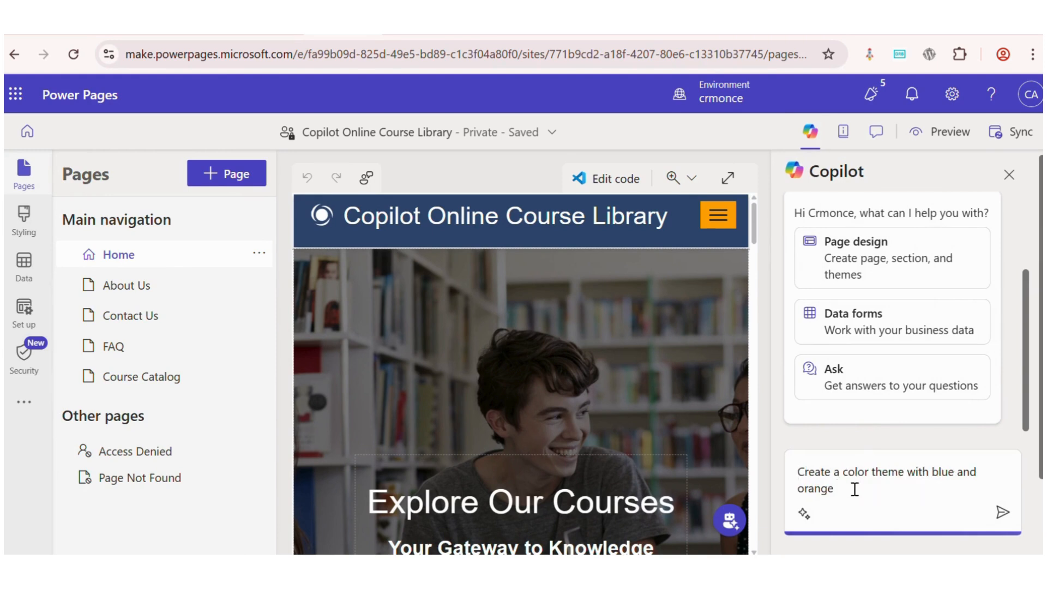
pyautogui.press('Return')
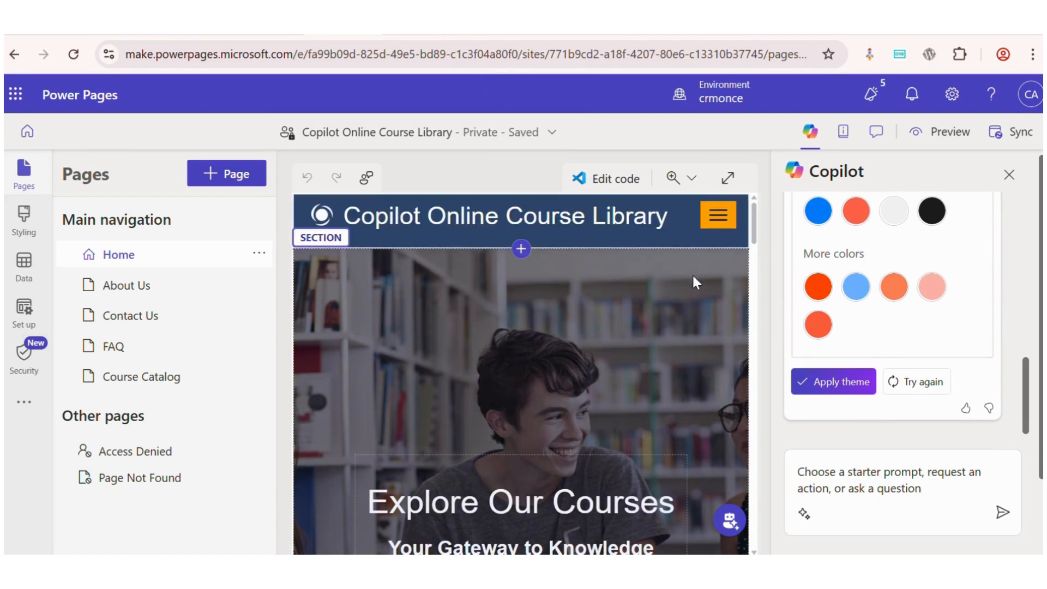
pyautogui.scroll(2, 859, 327)
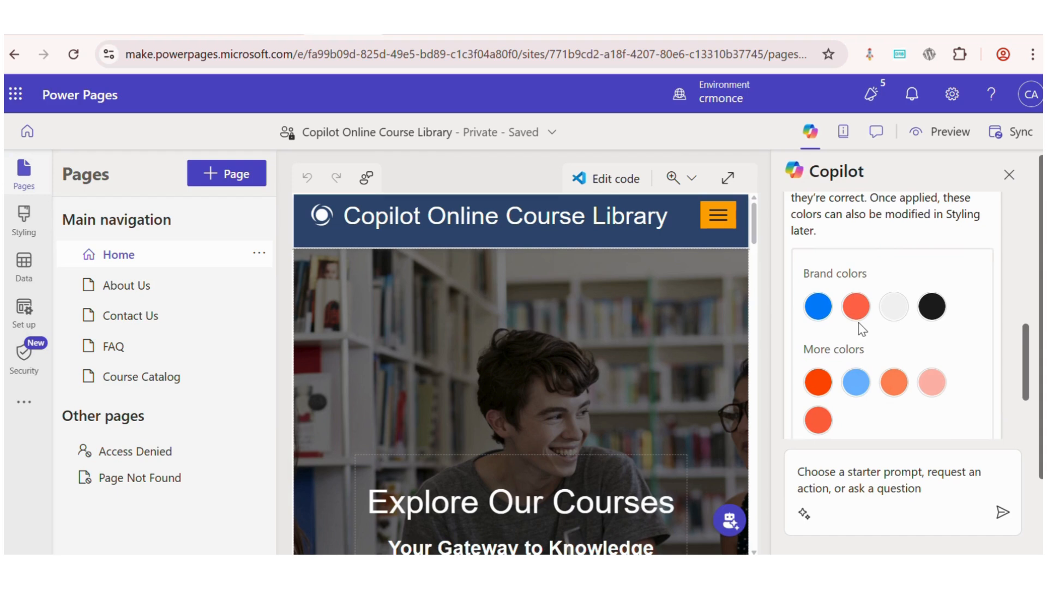
pyautogui.scroll(-2, 859, 327)
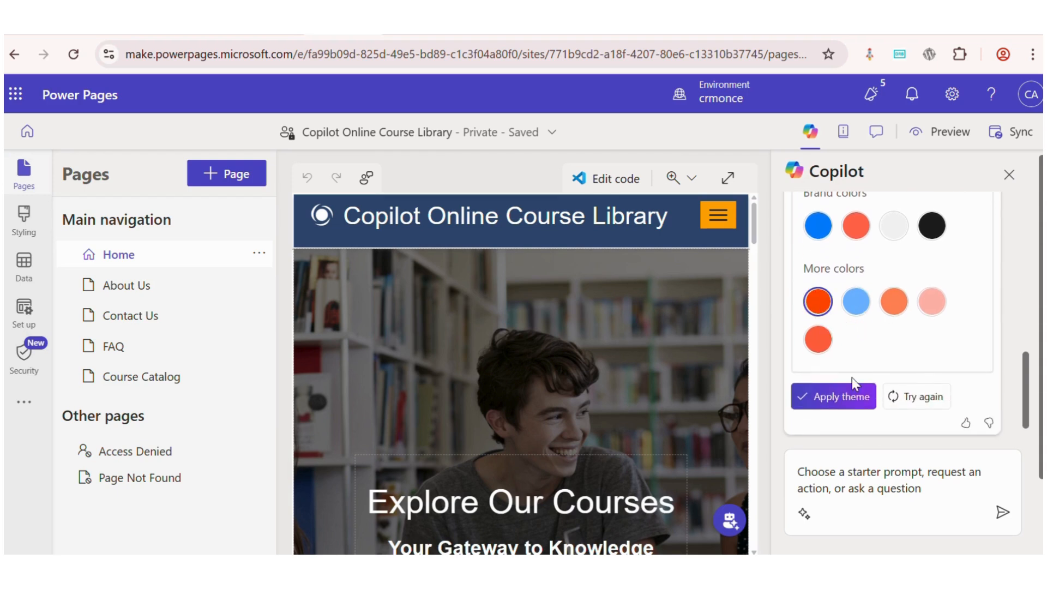
pyautogui.click(860, 404)
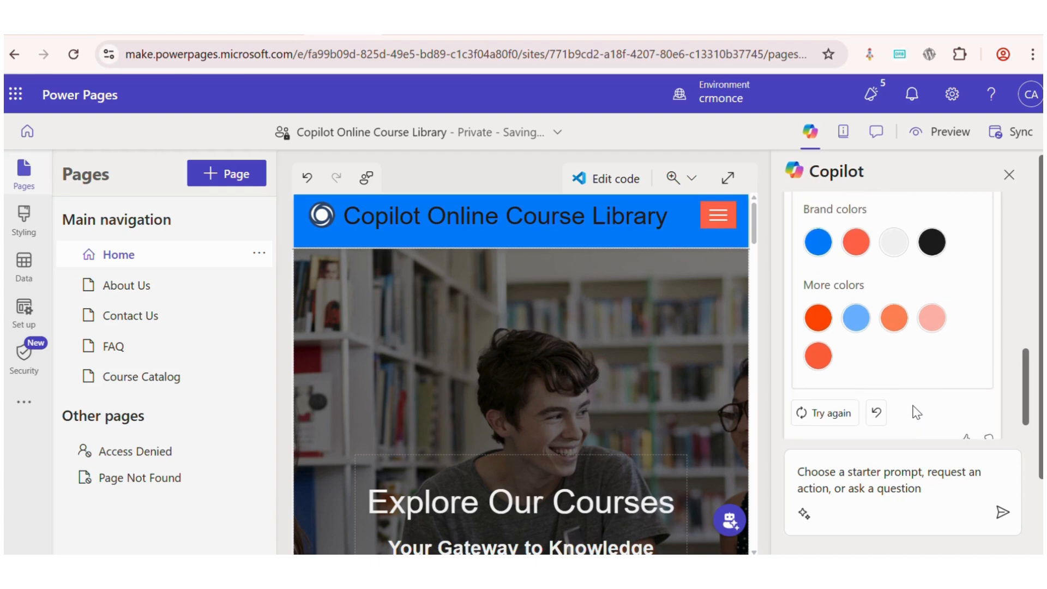
# Look through the Home page with the blue and orange theme applied, from the banner down to the footer.
pyautogui.scroll(-8, 440, 302)
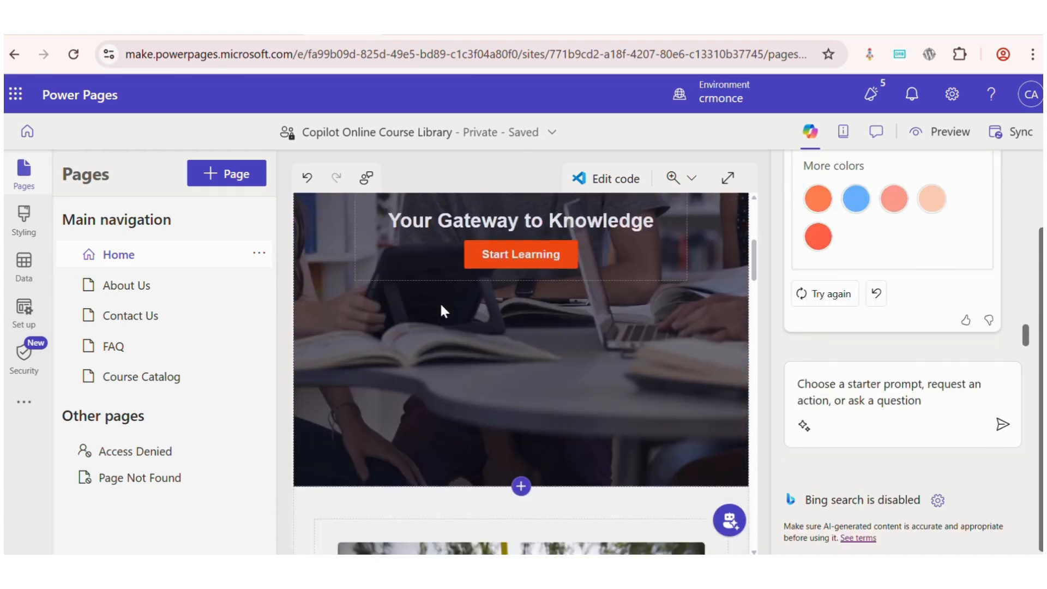
pyautogui.scroll(-10, 441, 304)
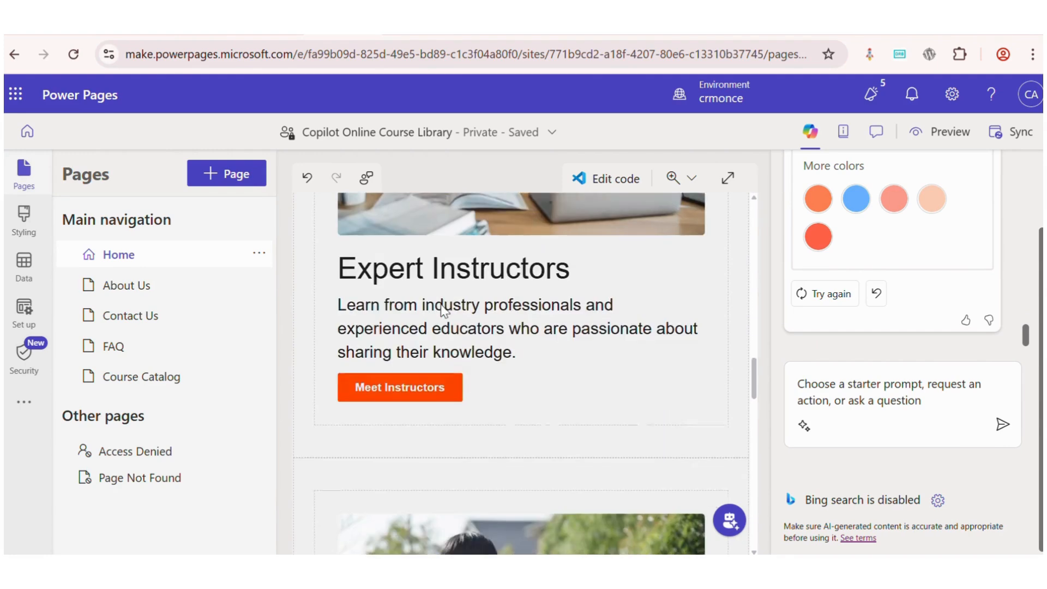
pyautogui.scroll(-10, 441, 304)
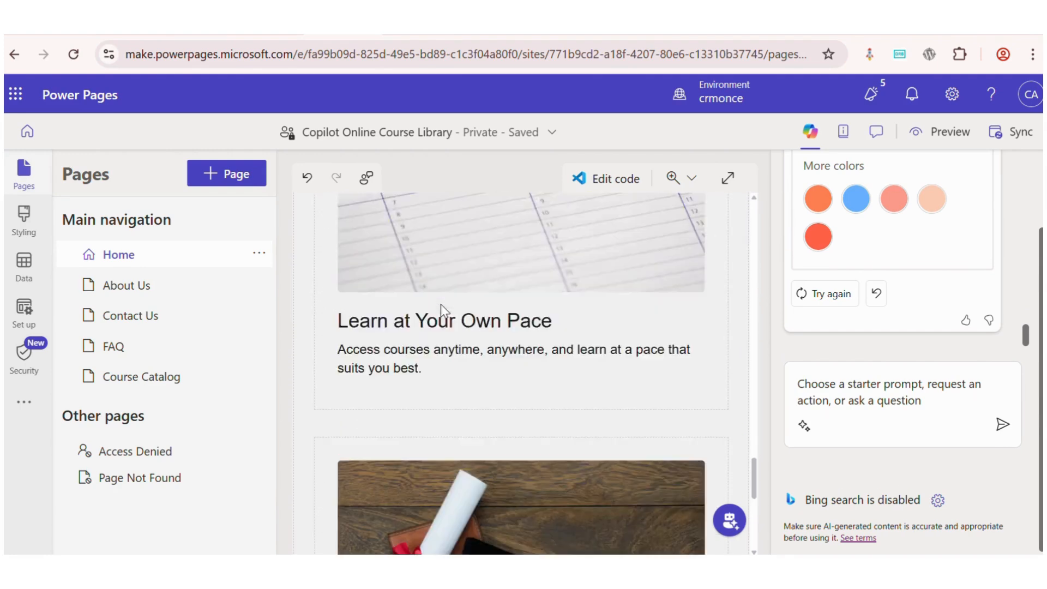
pyautogui.scroll(-3, 441, 304)
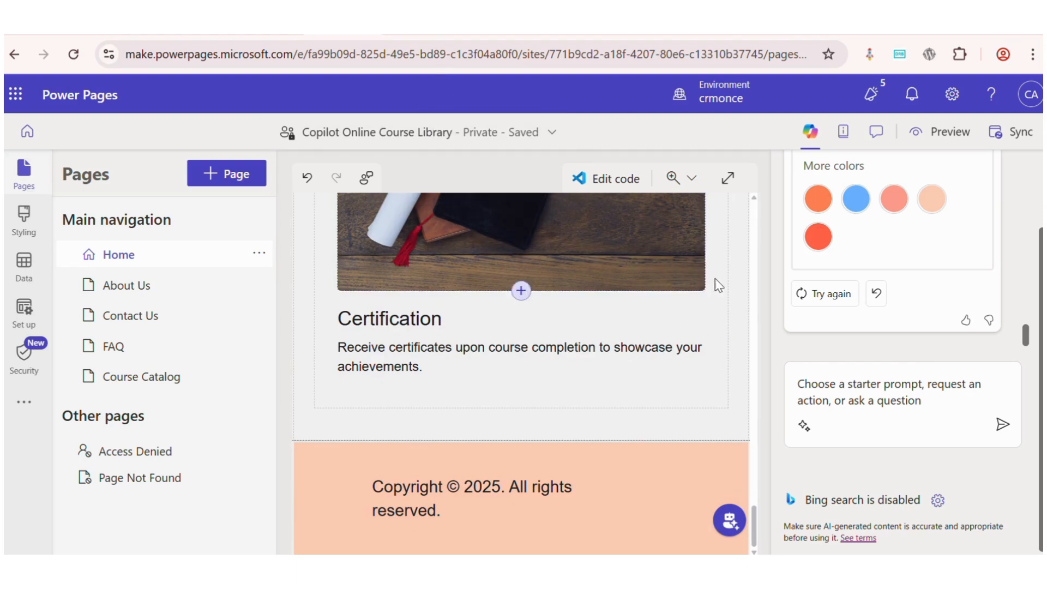
# Ask Copilot to "Add a page for course catalog", review the generated page and keep it.
pyautogui.click(832, 374)
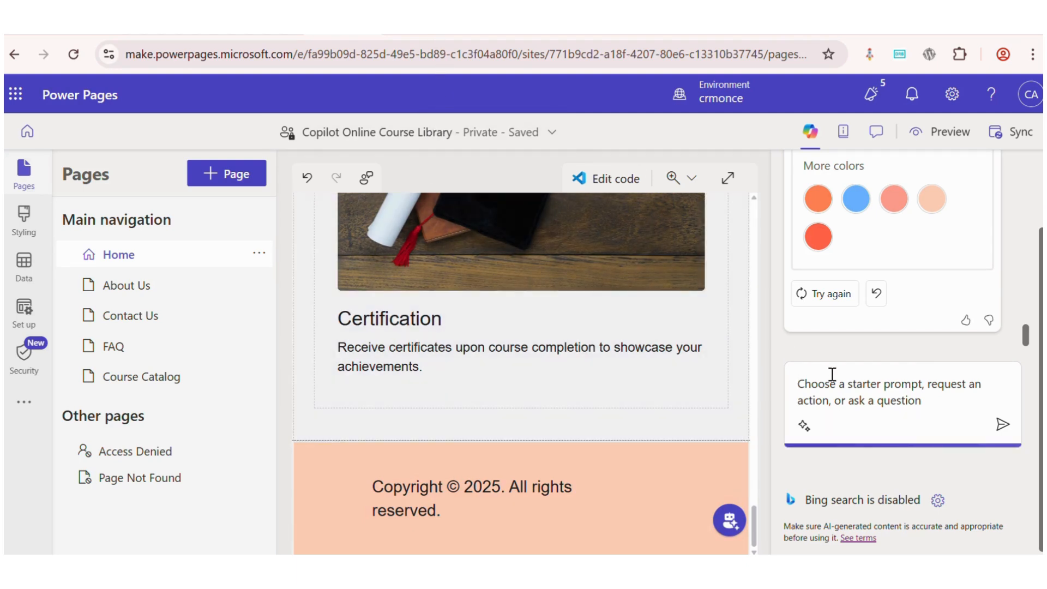
pyautogui.write('Add a page for course catalog')
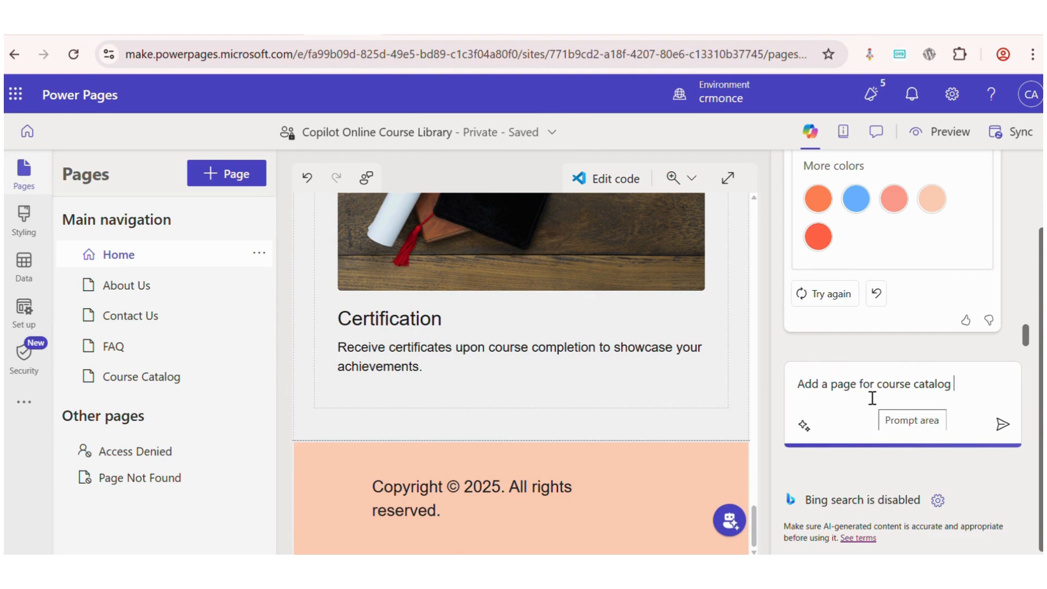
pyautogui.press('Return')
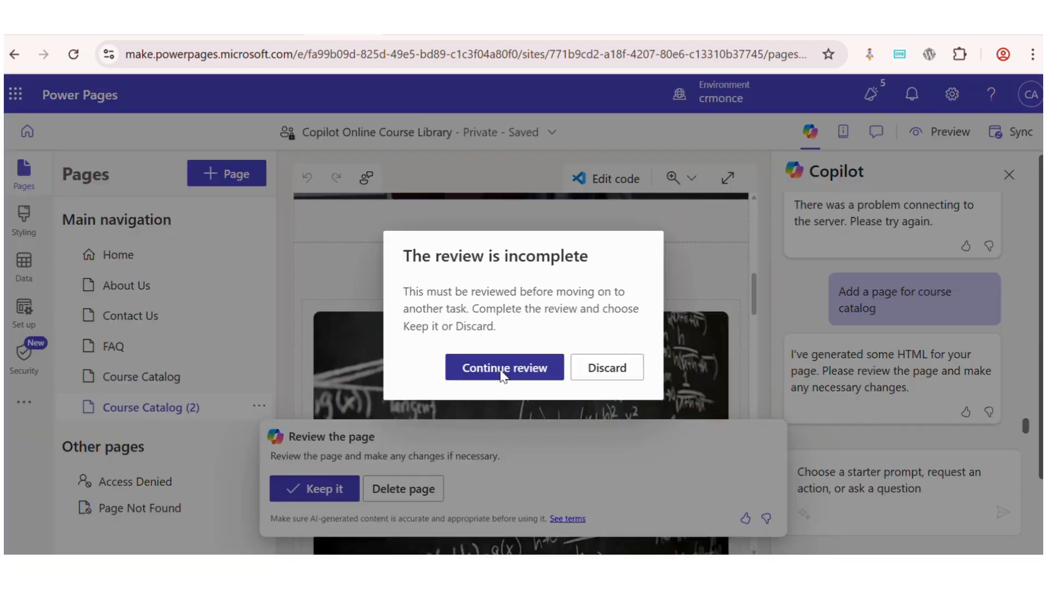
pyautogui.click(502, 372)
pyautogui.scroll(-2, 514, 365)
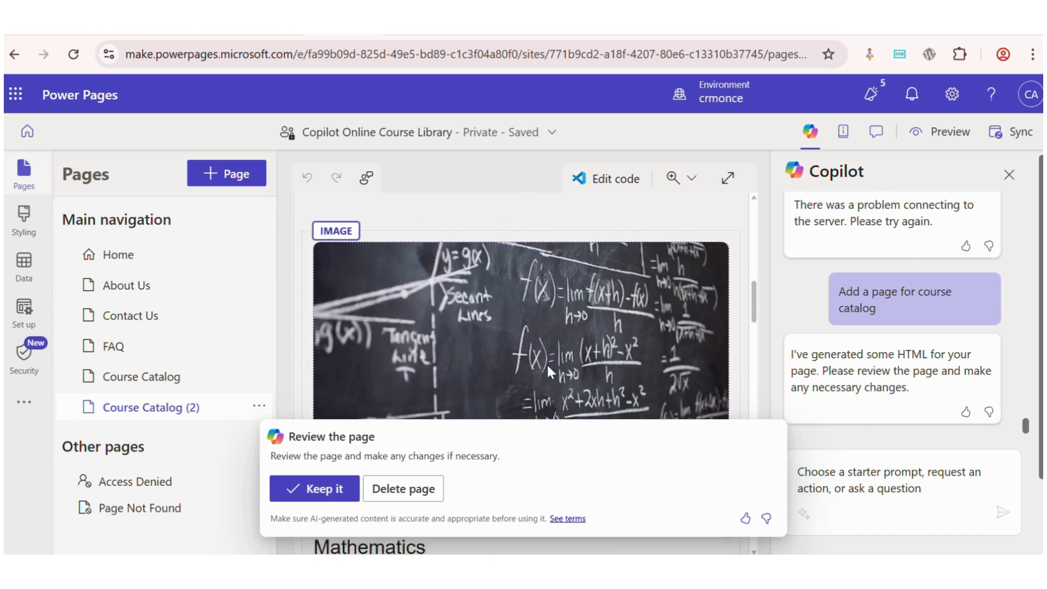
pyautogui.scroll(-6, 547, 364)
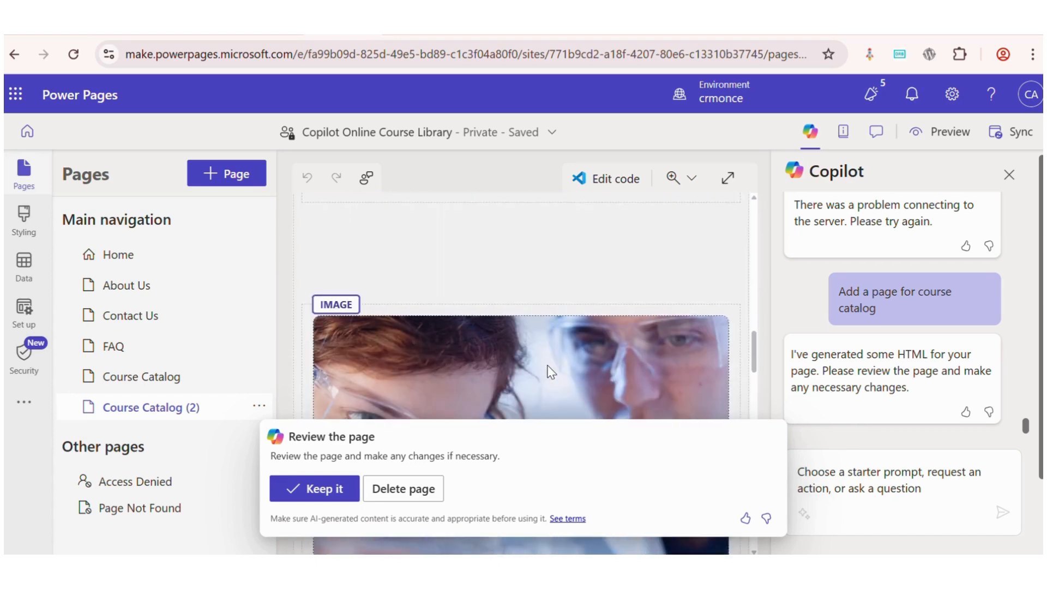
pyautogui.scroll(-8, 547, 366)
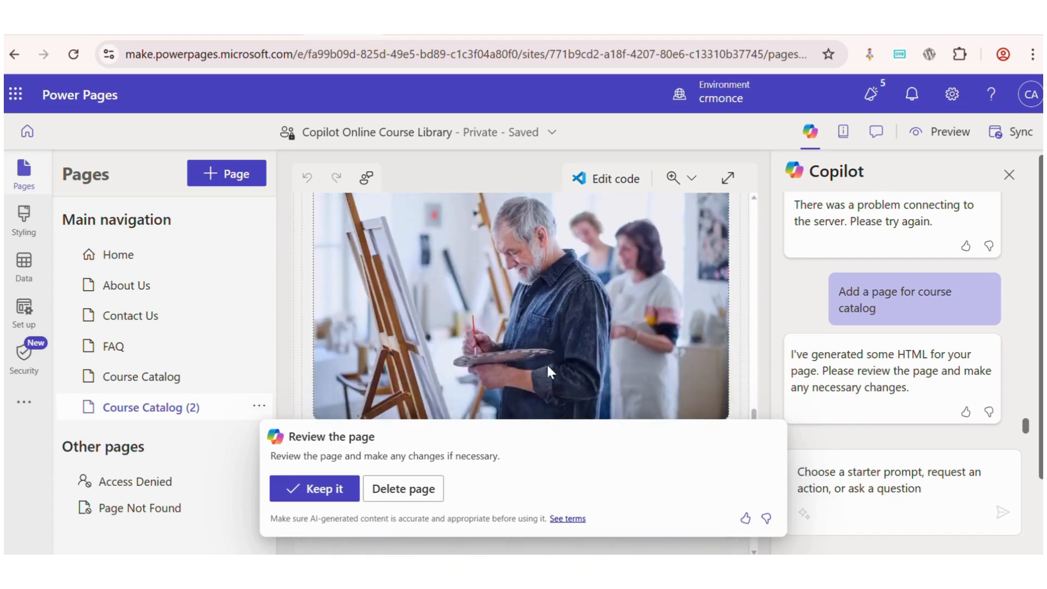
pyautogui.scroll(5, 625, 234)
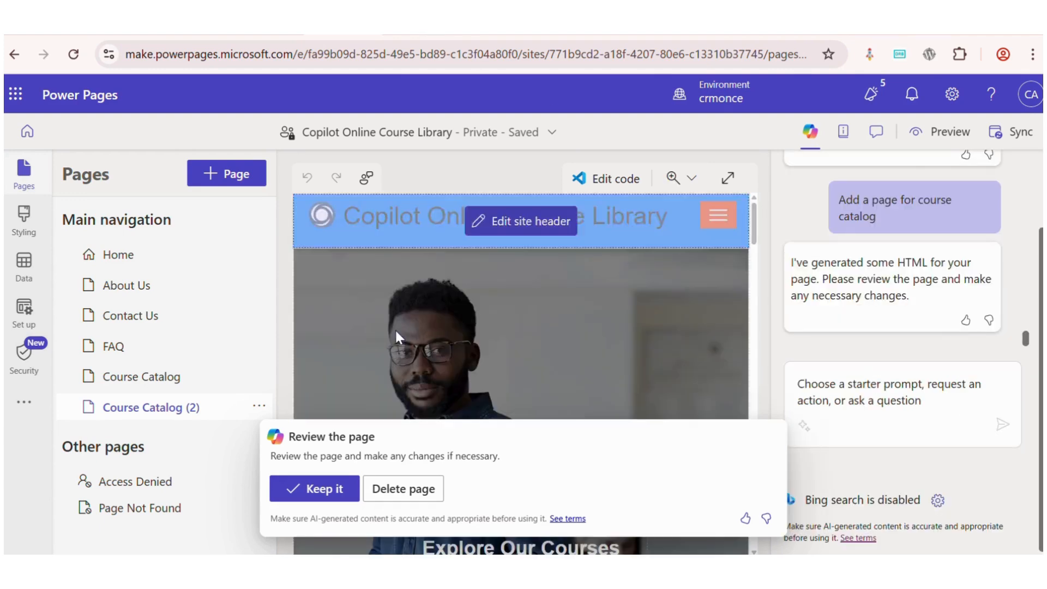
pyautogui.click(312, 489)
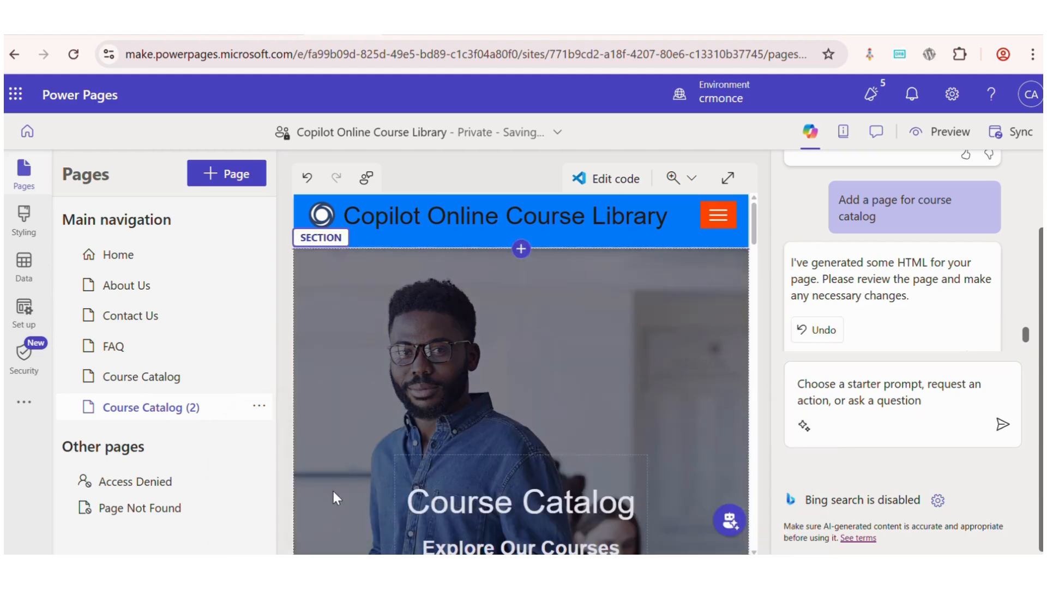
# Insert a one-column section with a text component below the spacer under the new Course Catalog page's banner.
pyautogui.scroll(-5, 450, 493)
pyautogui.scroll(-2, 448, 488)
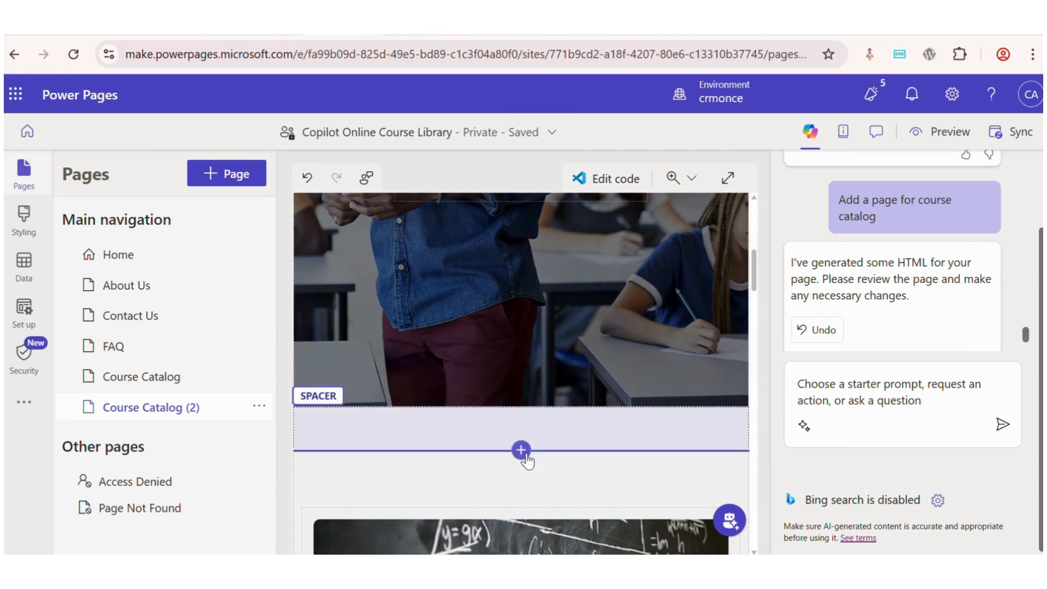
pyautogui.click(523, 453)
pyautogui.click(523, 451)
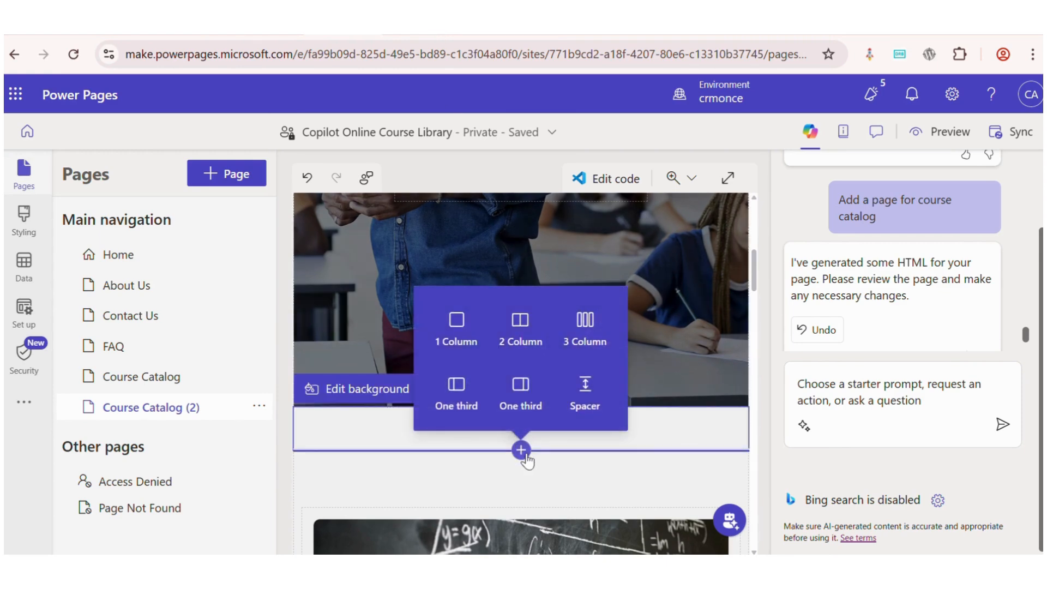
pyautogui.click(475, 354)
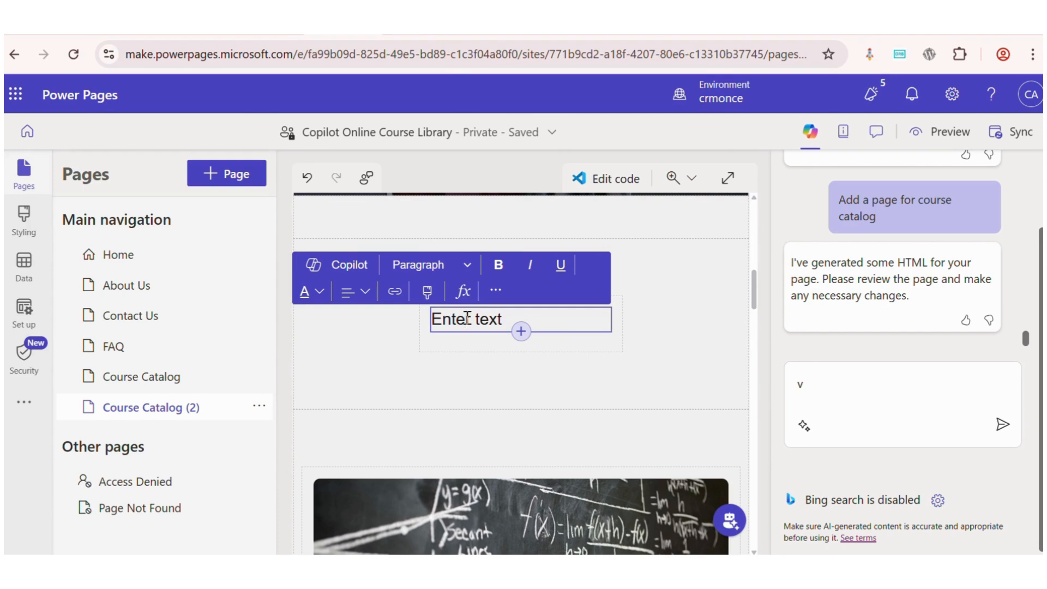
# Prompt Copilot for the placeholder text: "write a paragraph about the importance of online IT training and explain the IT pro Dev , and User Audiences.".
pyautogui.click(502, 320)
pyautogui.moveTo(502, 320); pyautogui.dragTo(435, 324)
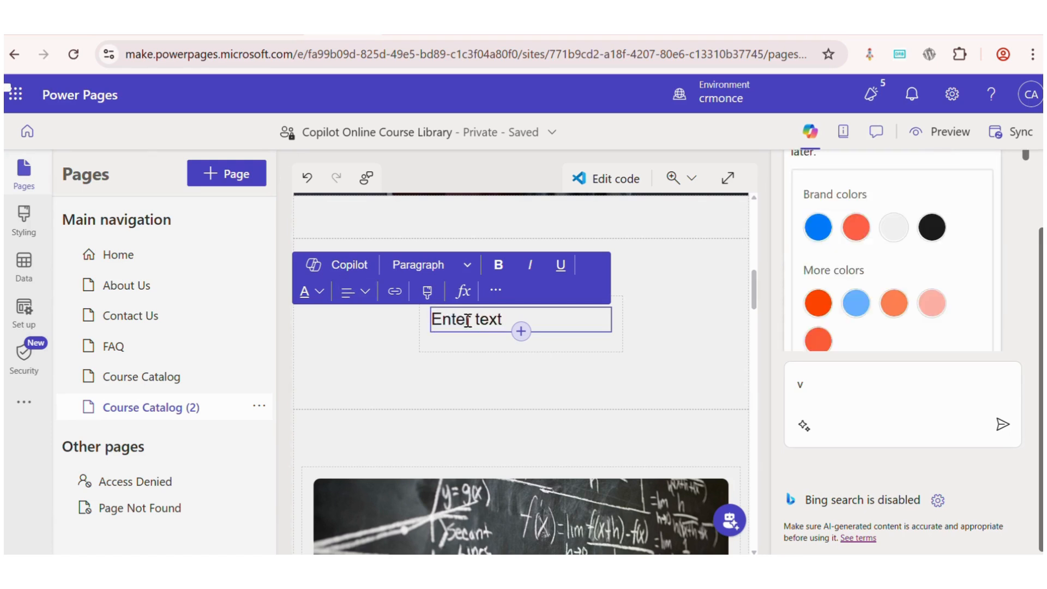
pyautogui.click(349, 265)
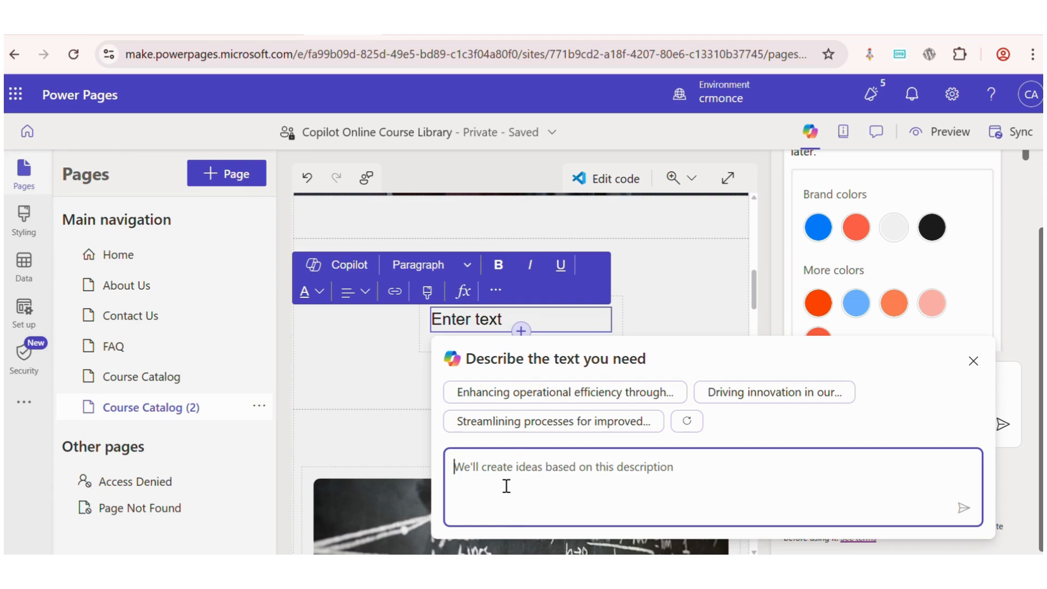
pyautogui.write('write a paragraph about the importance of online IT training and explain the IT pro Dev , and User Audiences')
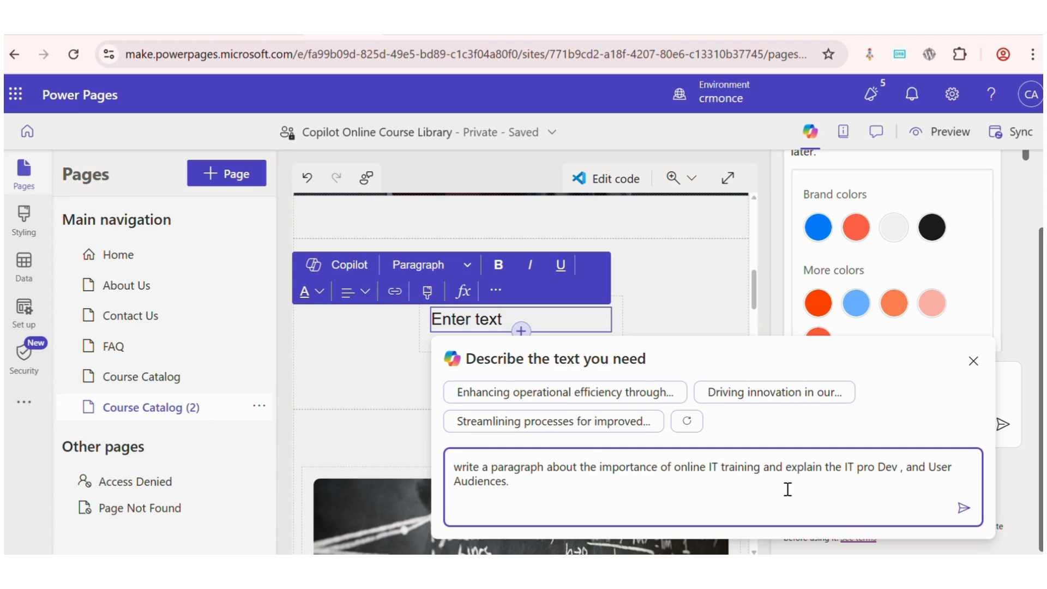
pyautogui.press('Return')
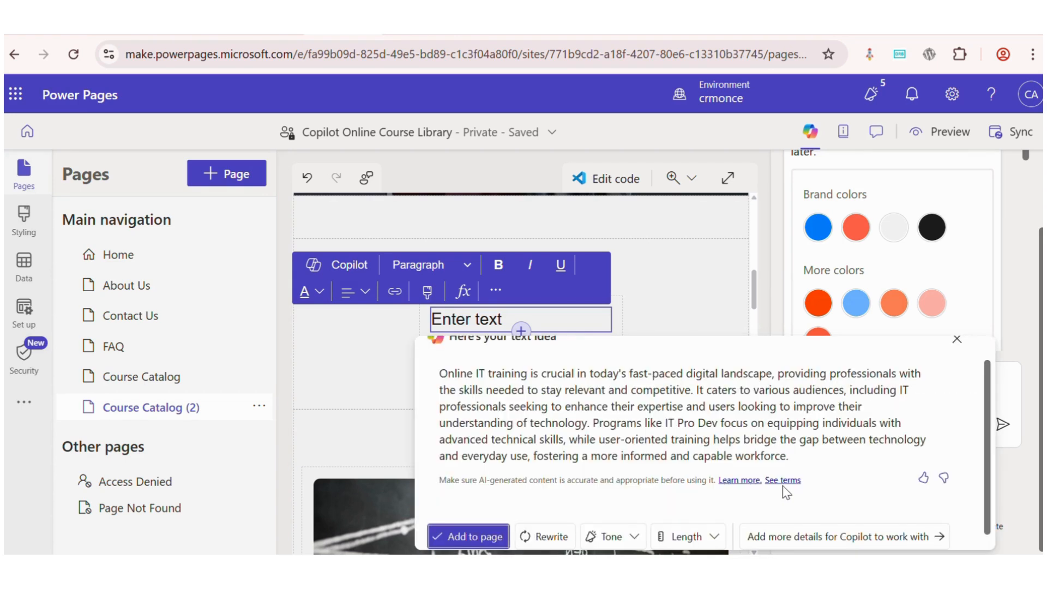
# Read through Copilot's text idea about online IT training and add it to the page.
pyautogui.scroll(1, 723, 422)
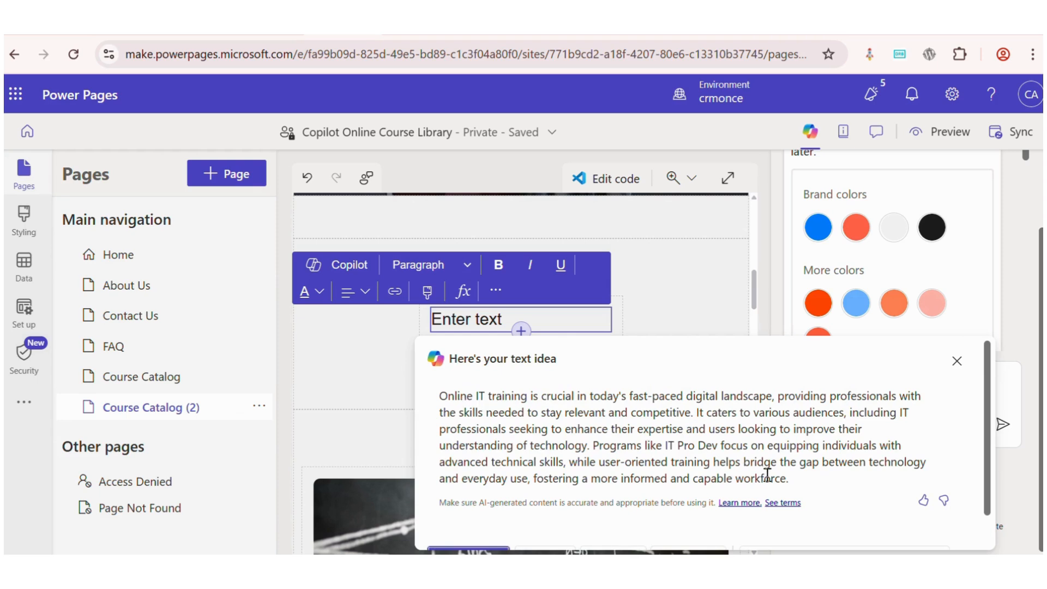
pyautogui.scroll(-1, 767, 474)
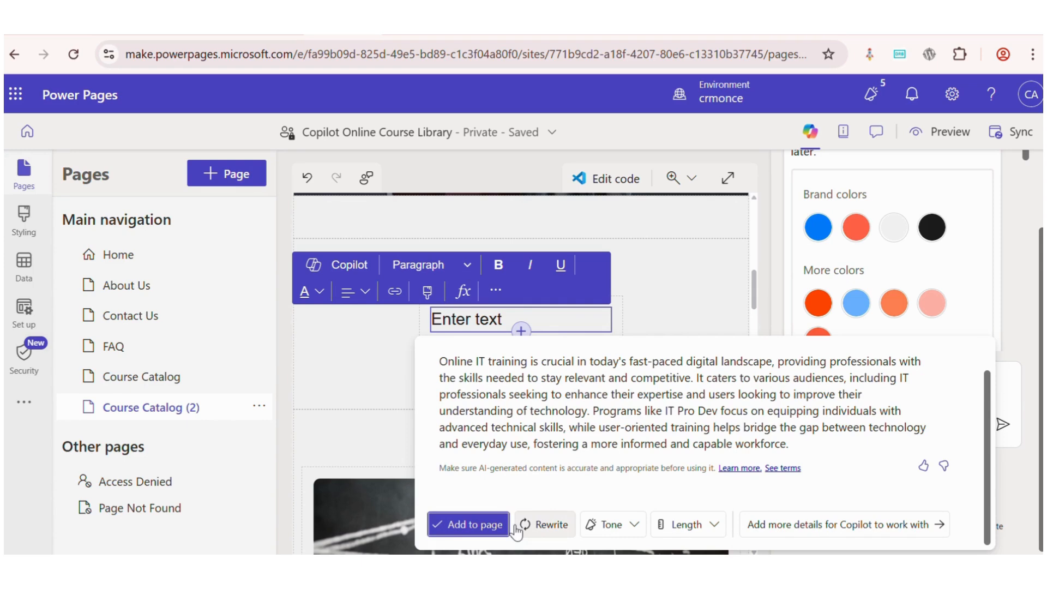
pyautogui.click(490, 524)
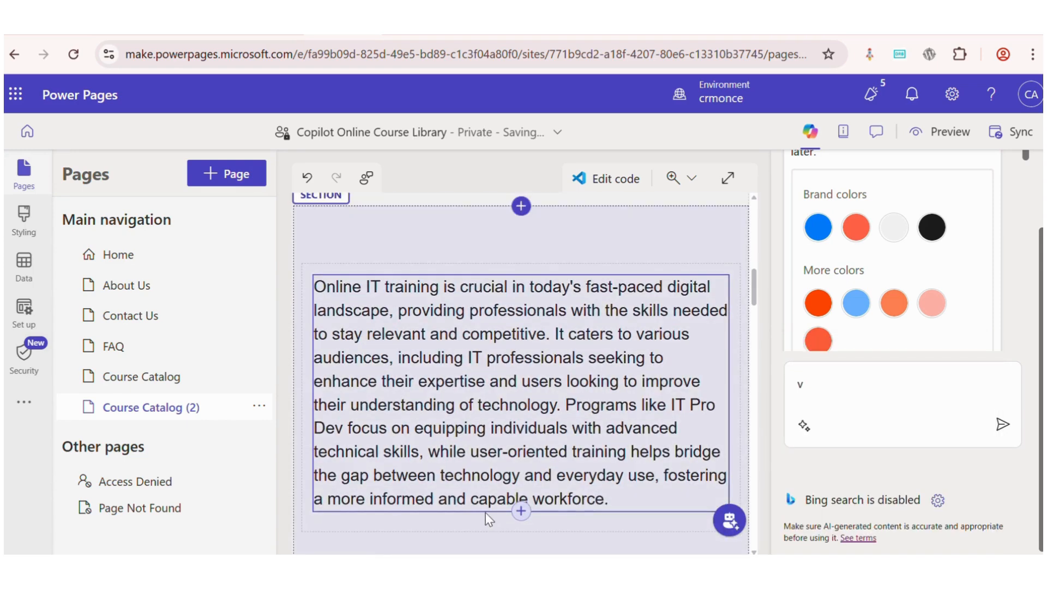
# Examine Copilot's change options for the new paragraph, including the available tones, and return the canvas to its normal size.
pyautogui.moveTo(526, 362); pyautogui.dragTo(198, 244)
pyautogui.click(134, 390)
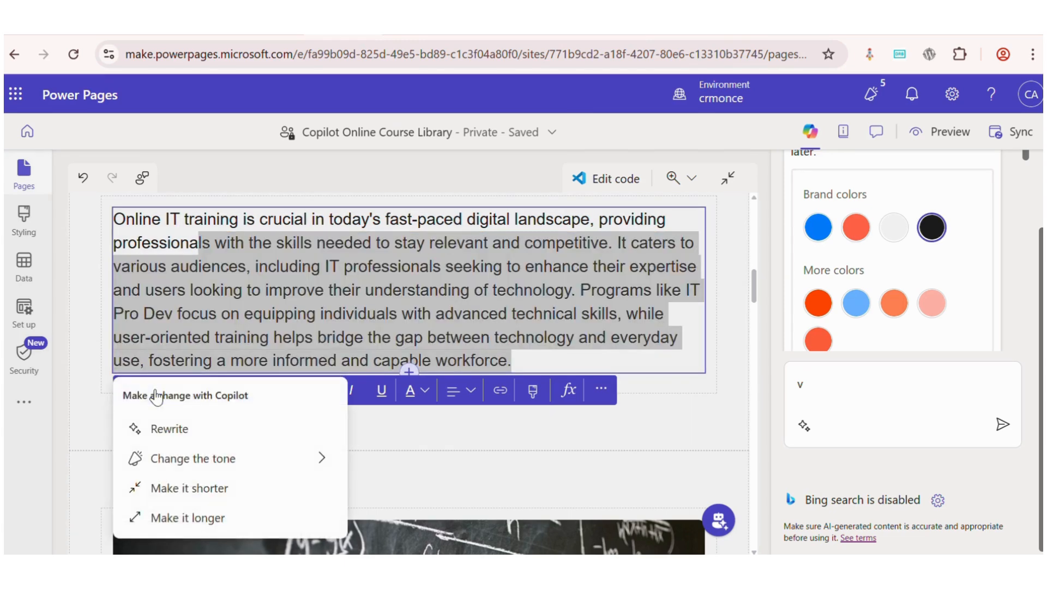
pyautogui.click(242, 458)
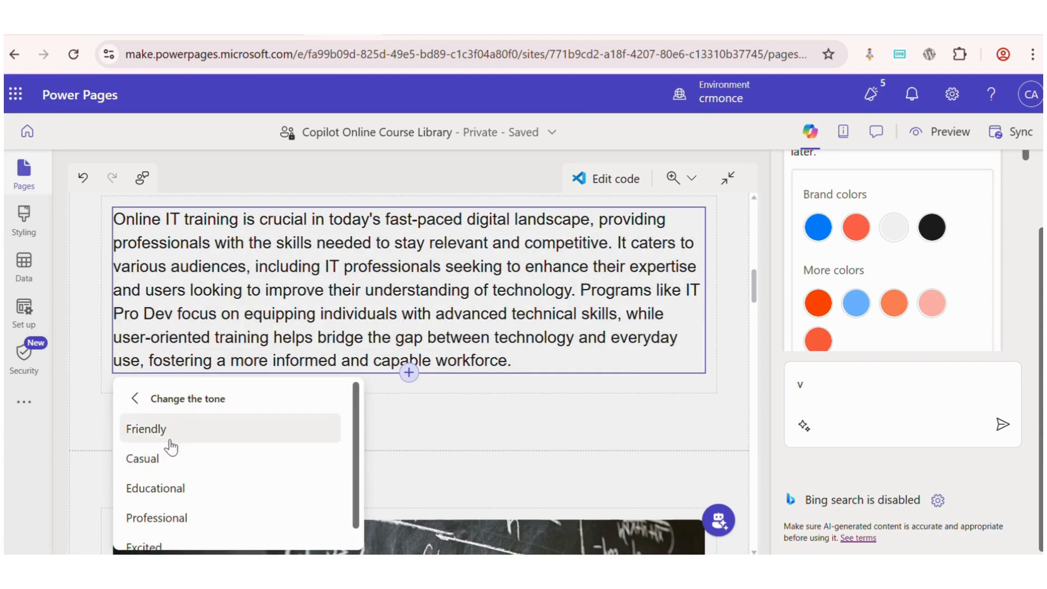
pyautogui.scroll(-1, 189, 516)
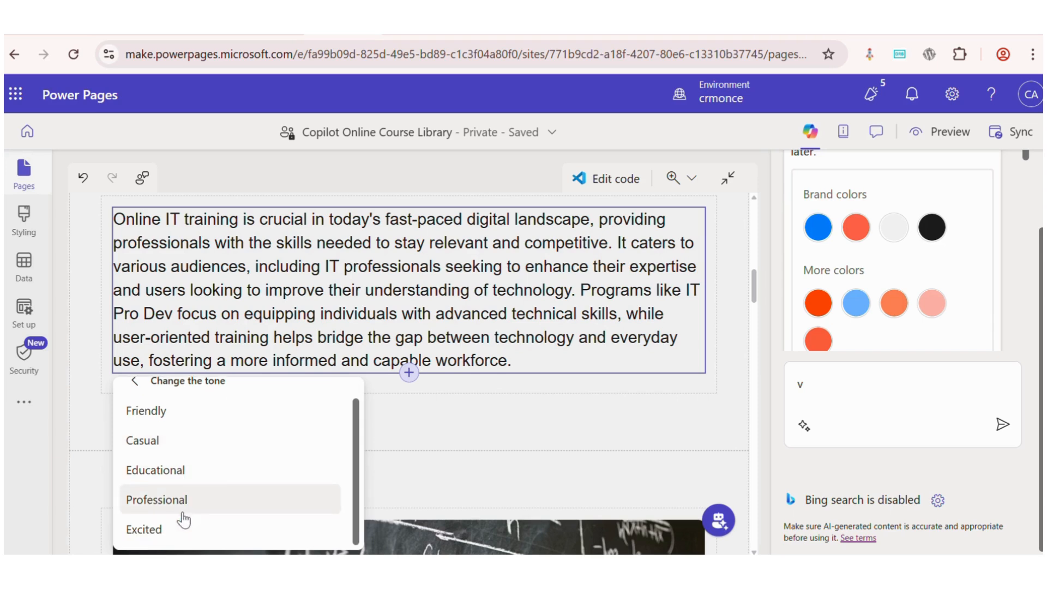
pyautogui.scroll(1, 140, 428)
pyautogui.click(143, 403)
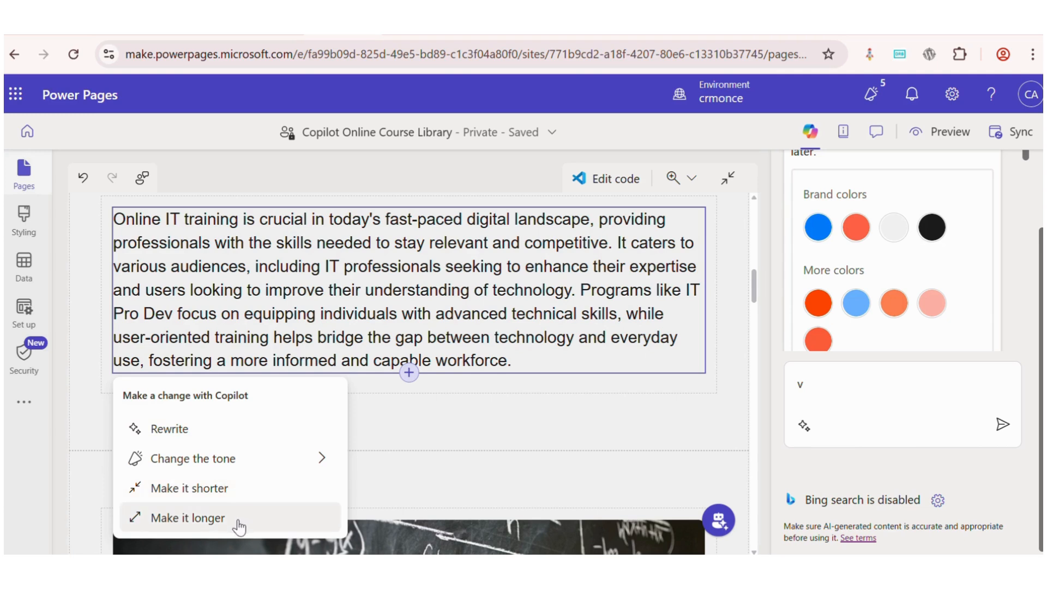
pyautogui.click(464, 361)
pyautogui.click(727, 178)
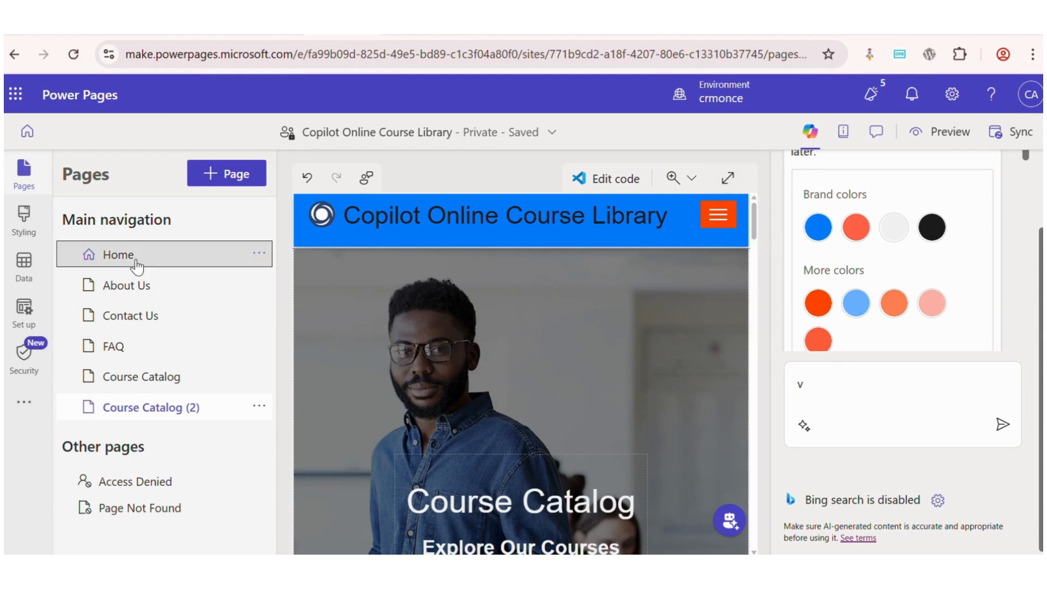
# Ask Copilot to "Create a section for customer testimonials" on the original Course Catalog page, review the section and keep it.
pyautogui.click(136, 266)
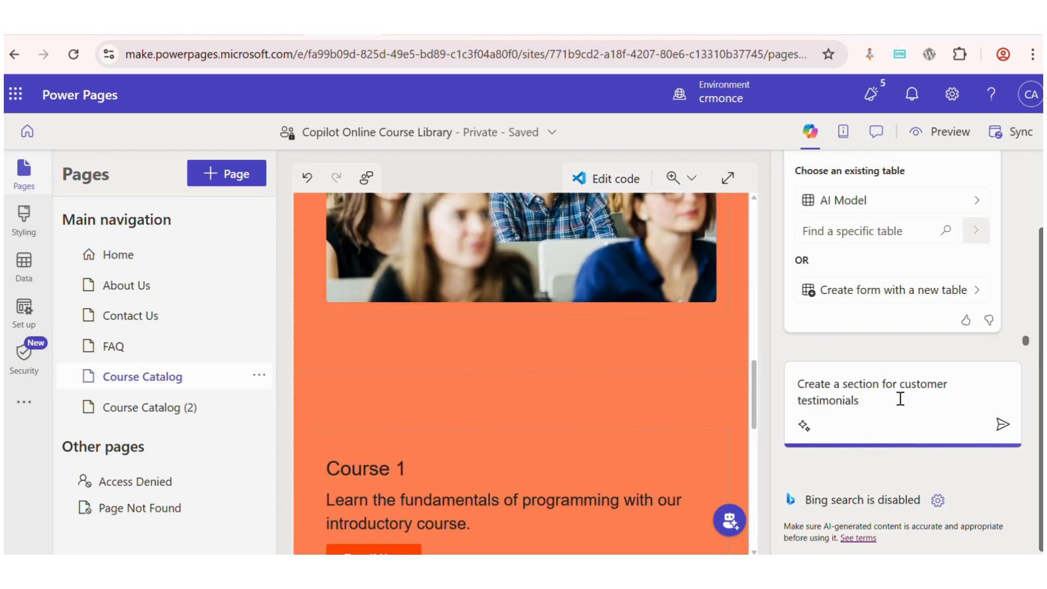
pyautogui.press('Return')
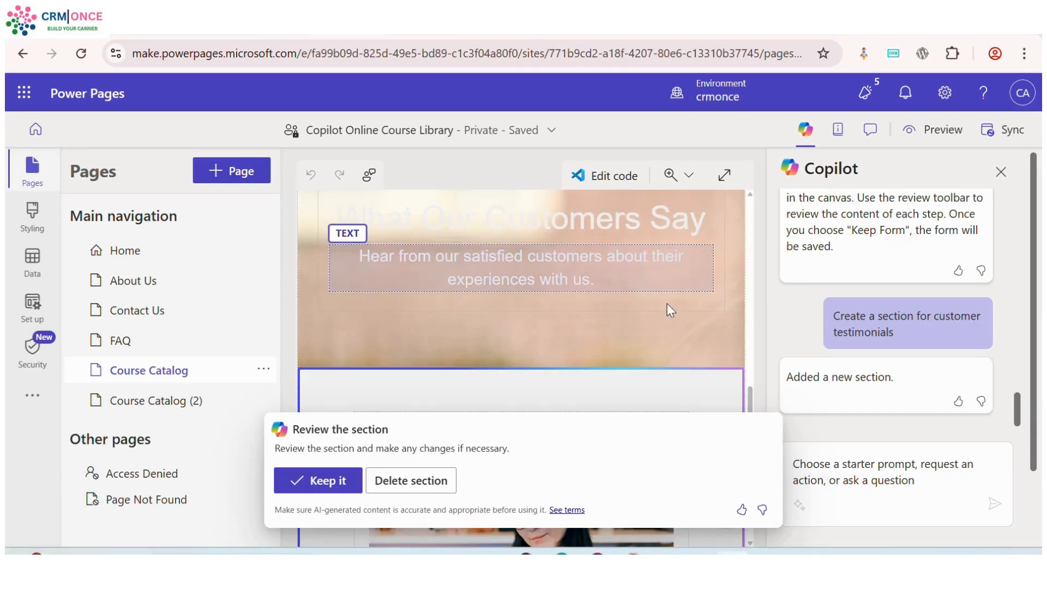
pyautogui.scroll(-3, 686, 319)
pyautogui.scroll(-3, 688, 323)
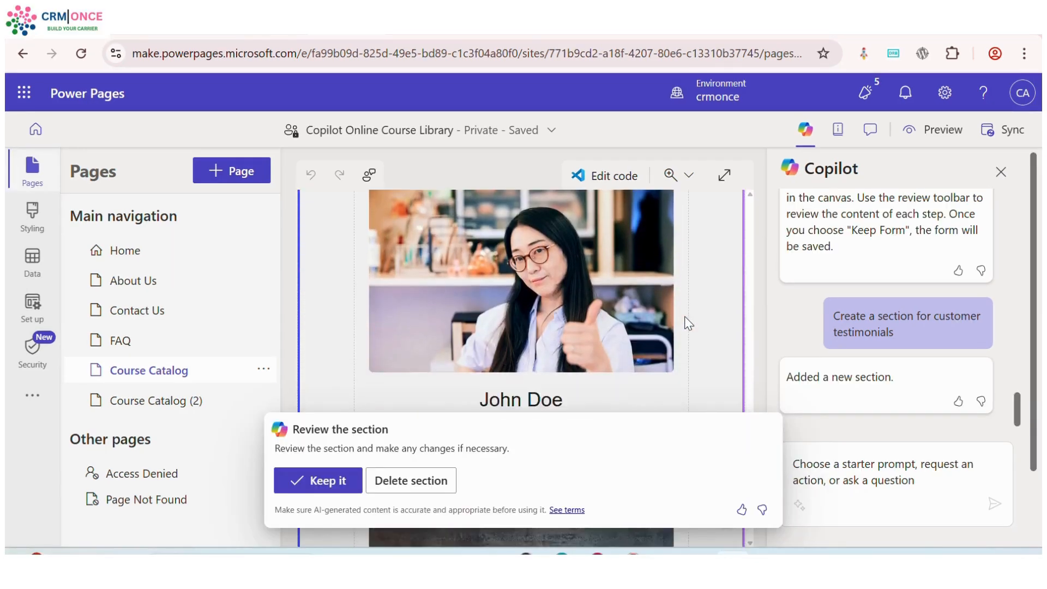
pyautogui.scroll(-6, 688, 323)
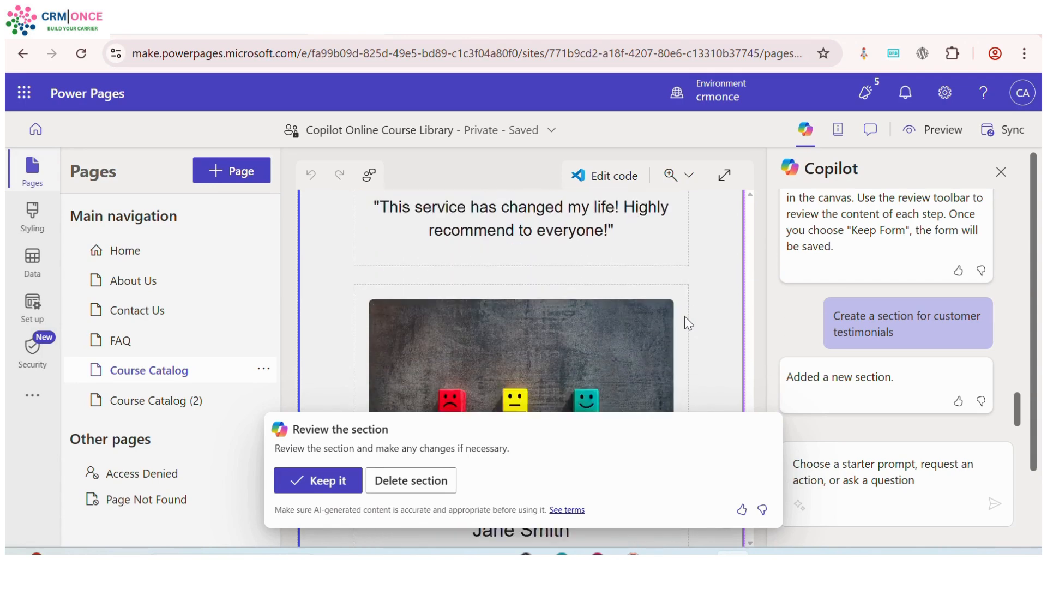
pyautogui.scroll(-5, 688, 323)
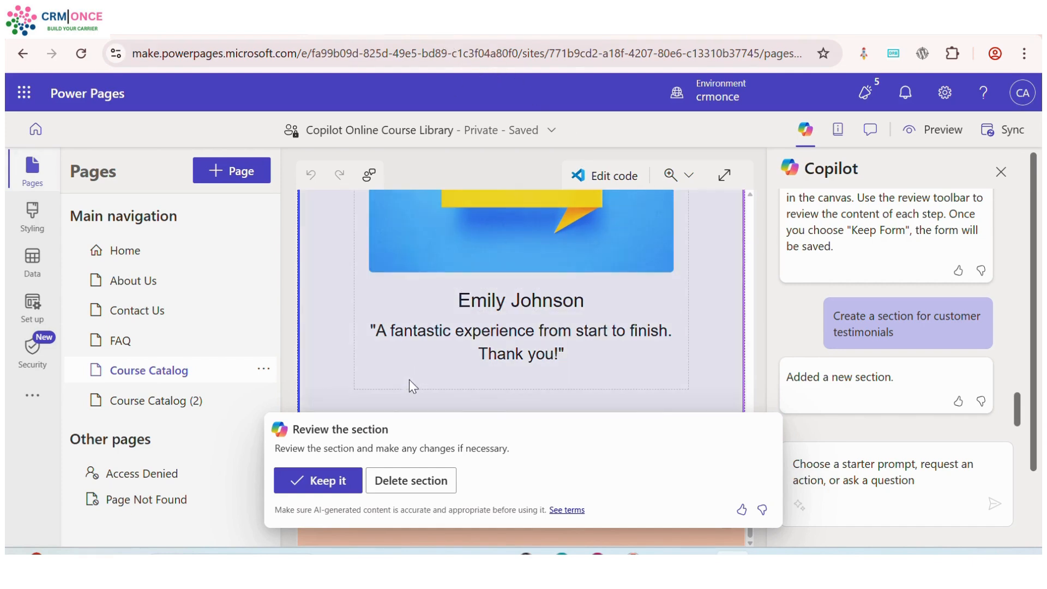
pyautogui.click(342, 482)
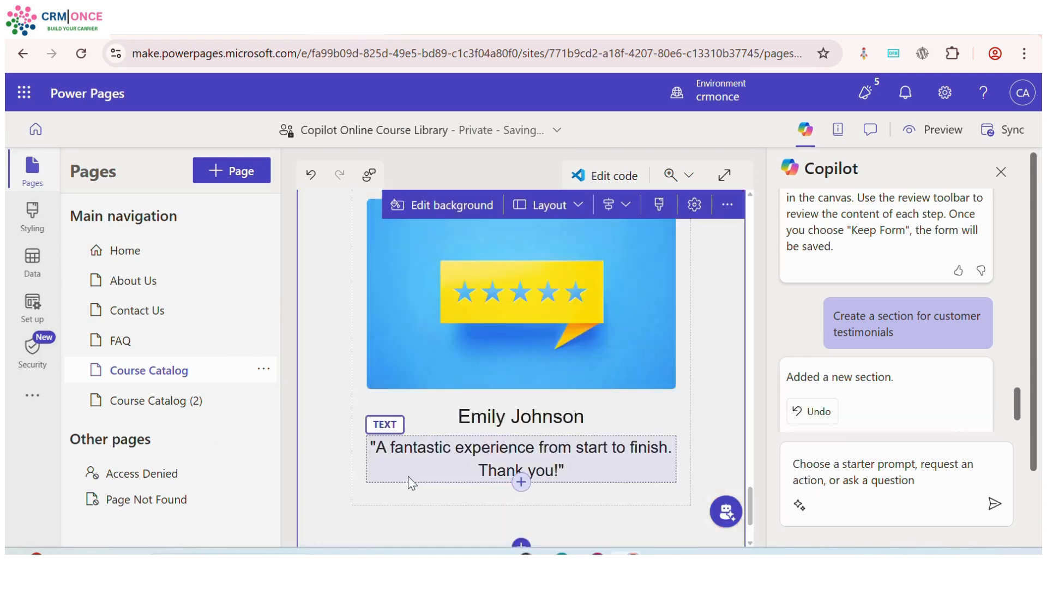
pyautogui.scroll(-1, 408, 476)
pyautogui.scroll(5, 450, 473)
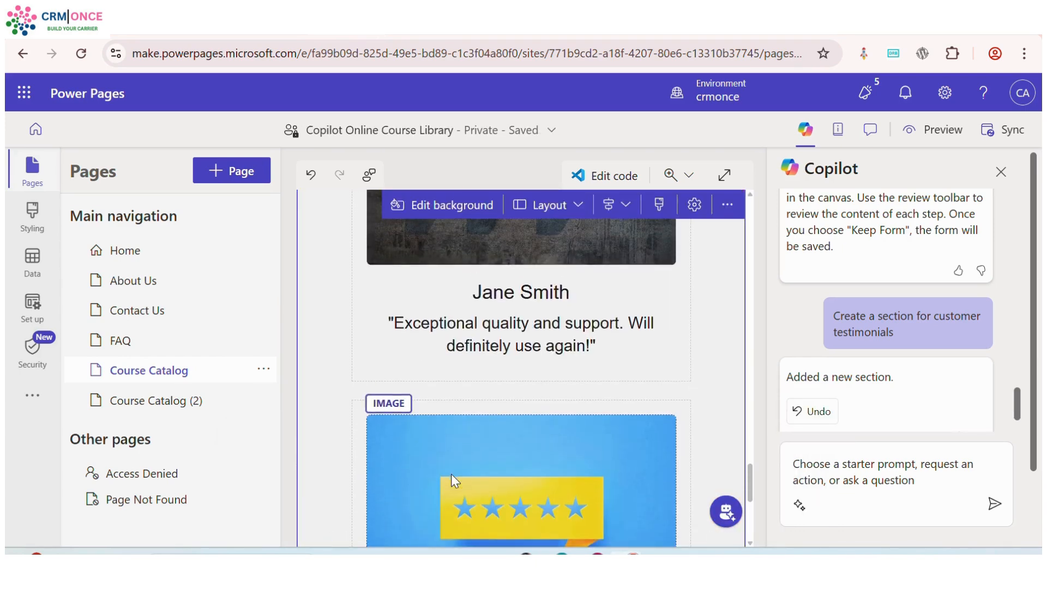
pyautogui.scroll(1, 451, 473)
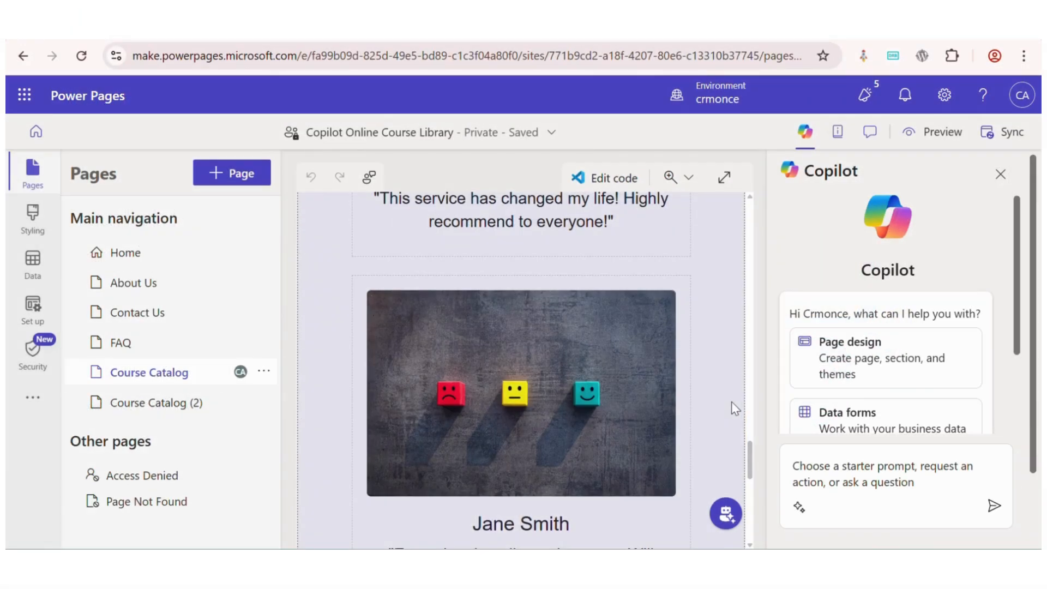
# Close Copilot beside the Course Catalog page and open the page's code in Visual Studio Code for the Web.
pyautogui.scroll(2, 731, 401)
pyautogui.scroll(-5, 731, 401)
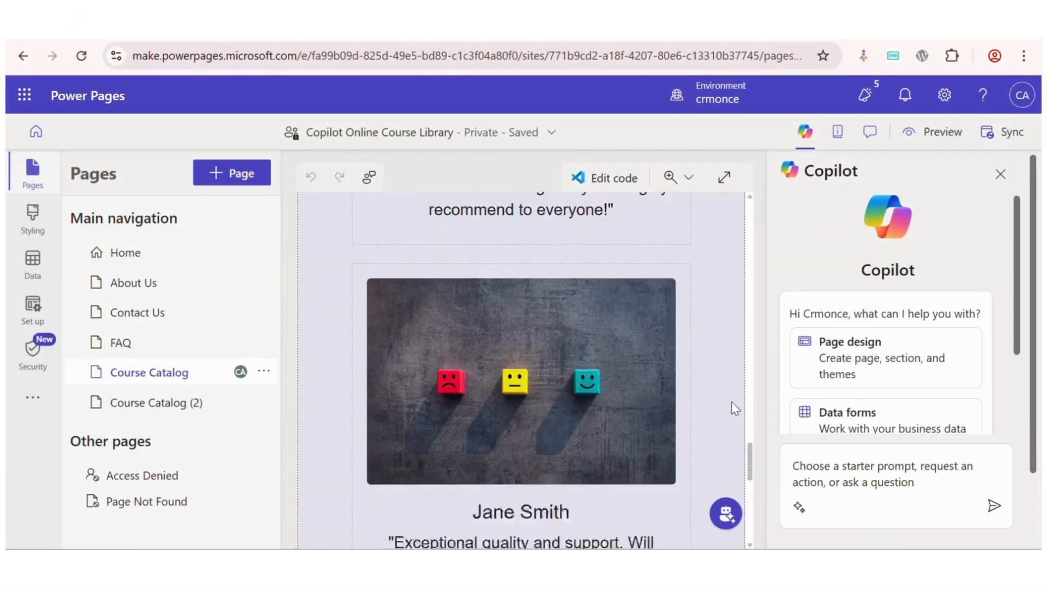
pyautogui.scroll(-1, 731, 402)
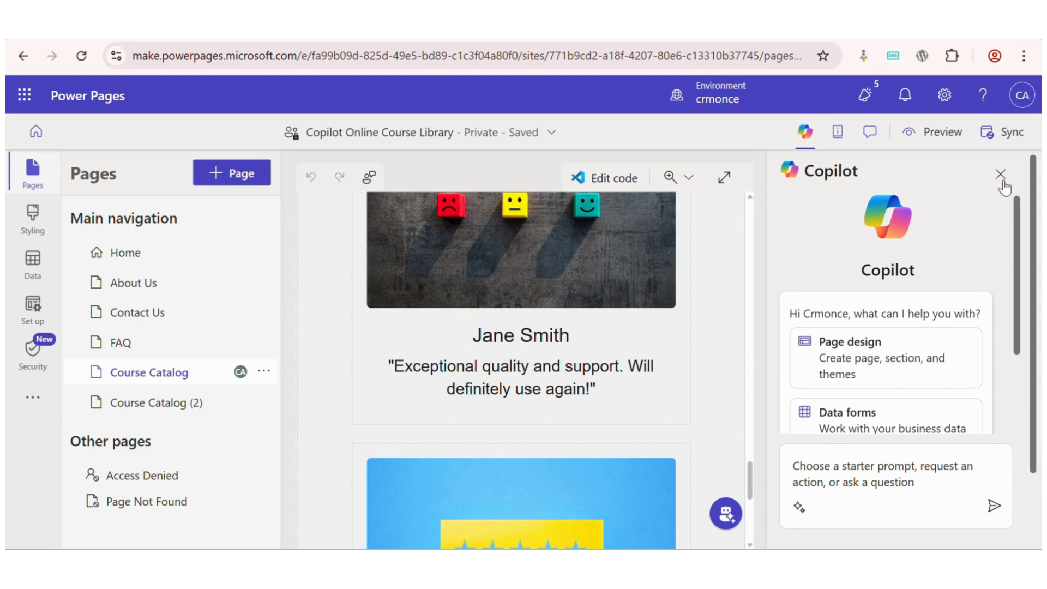
pyautogui.click(1000, 174)
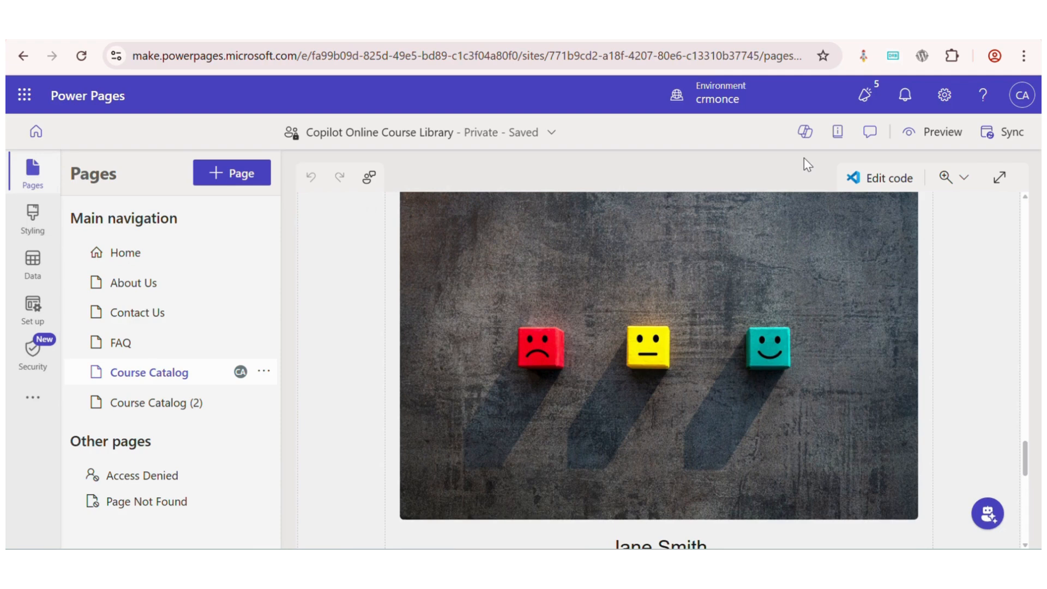
pyautogui.click(875, 174)
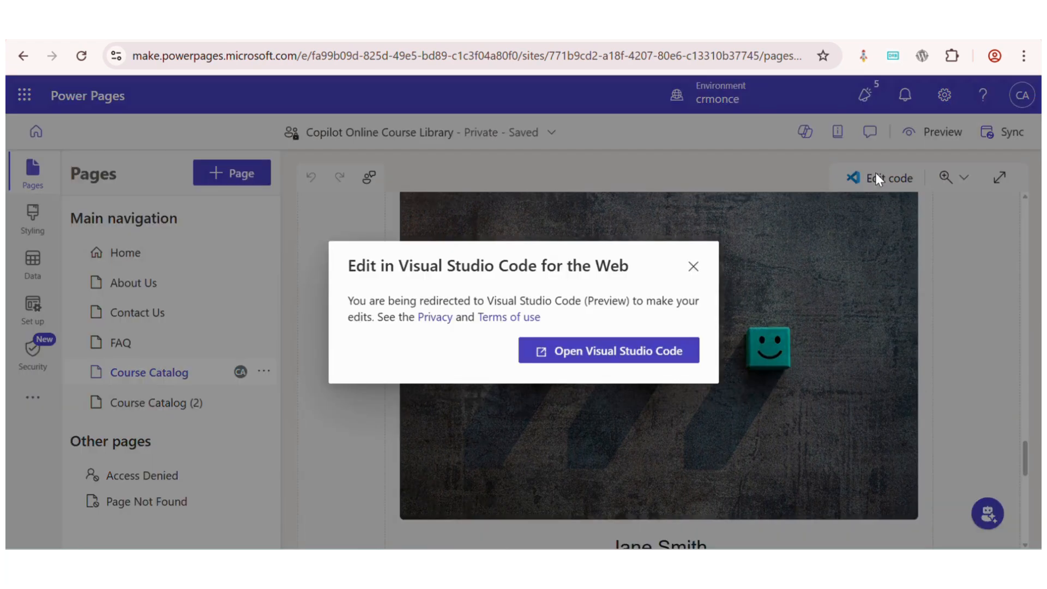
pyautogui.click(596, 354)
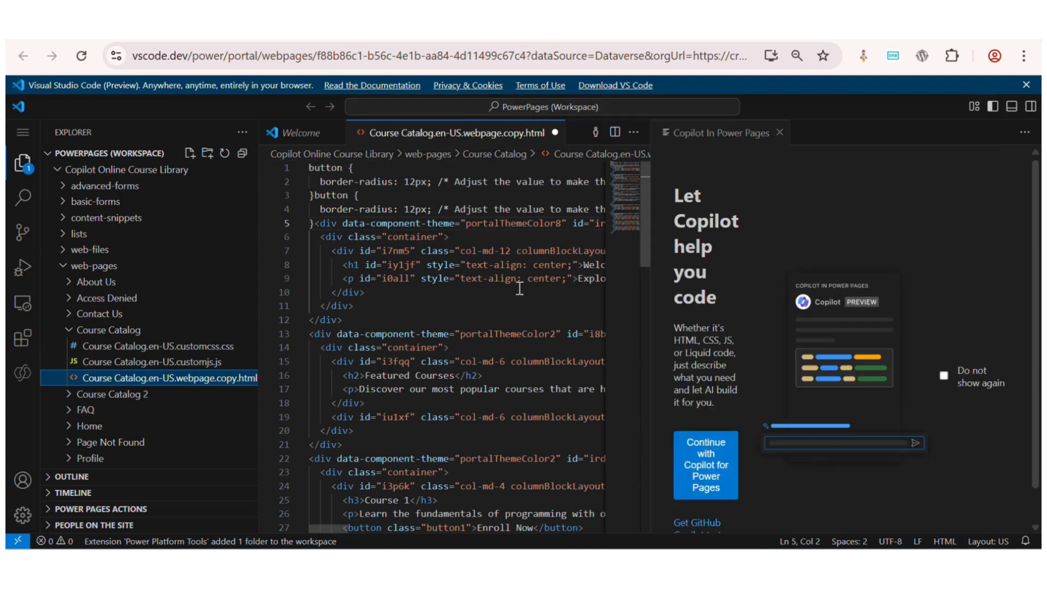
# Continue with Copilot for Power Pages in the code editor and ask it to "write CSS to make button corners round".
pyautogui.scroll(-1, 729, 490)
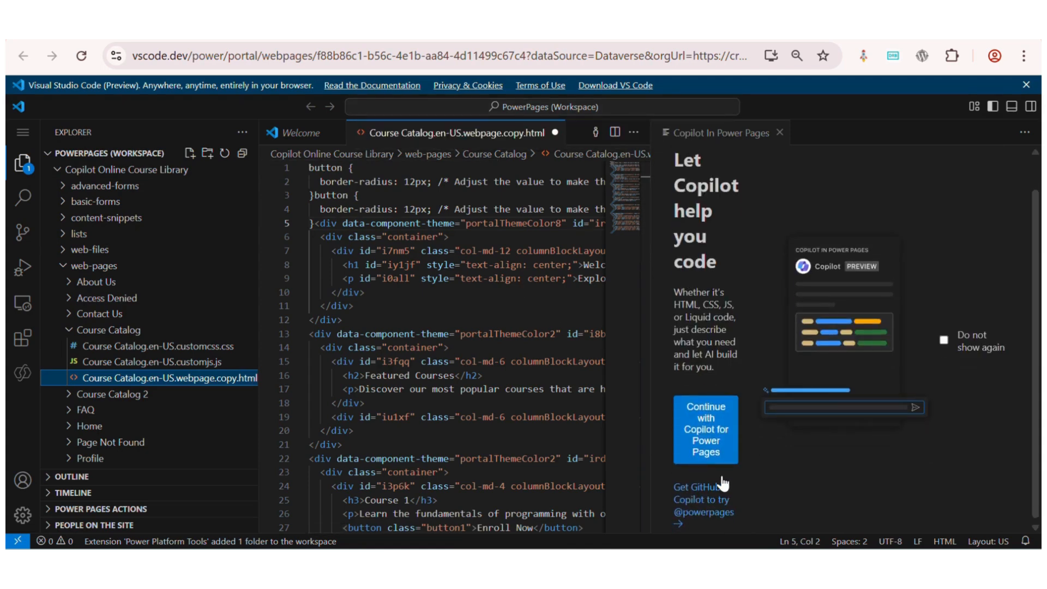
pyautogui.click(704, 436)
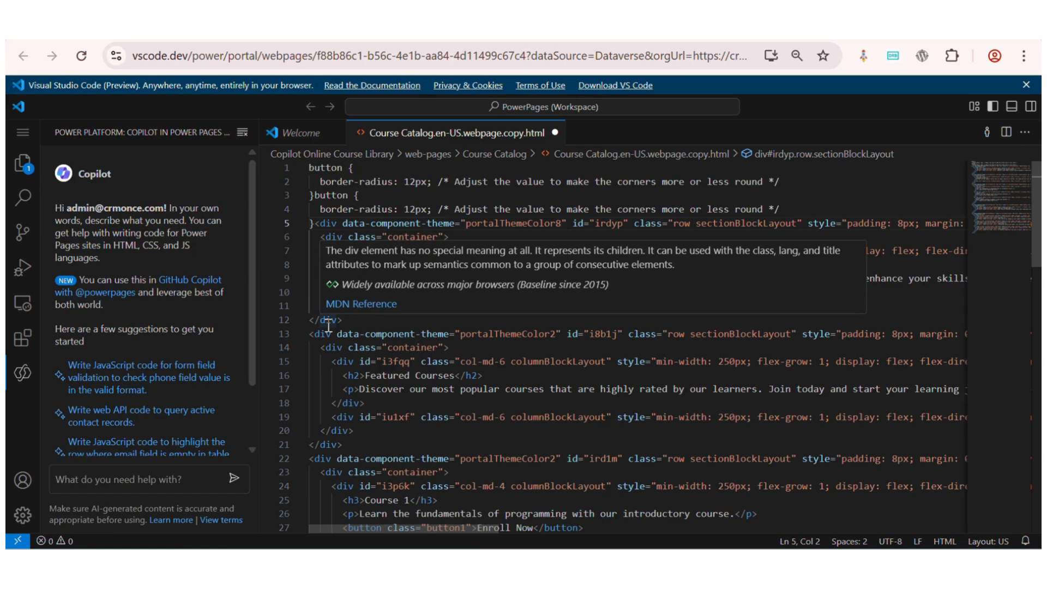
pyautogui.scroll(-2, 181, 352)
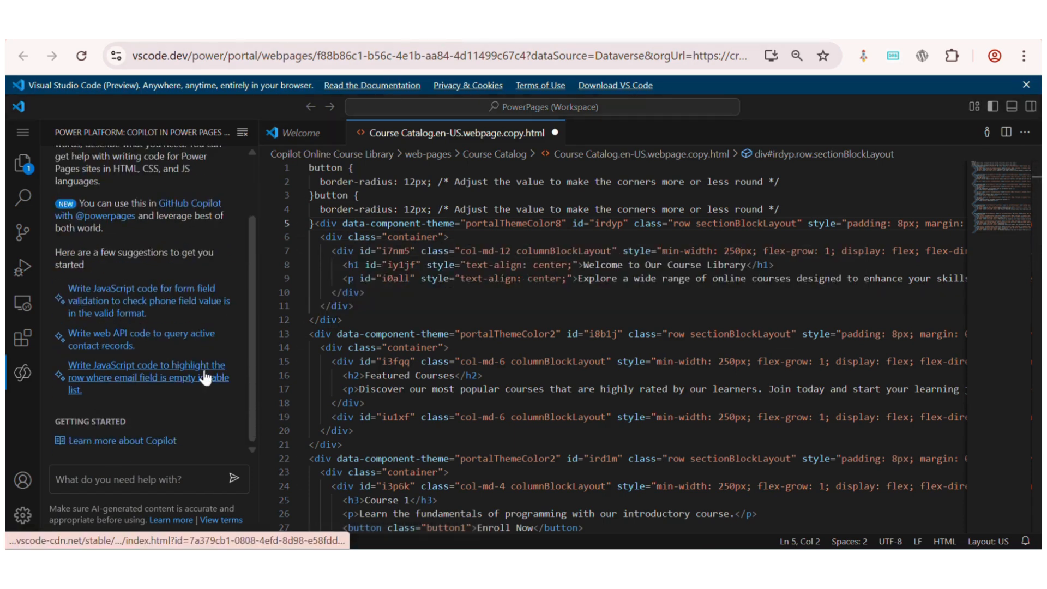
pyautogui.click(158, 477)
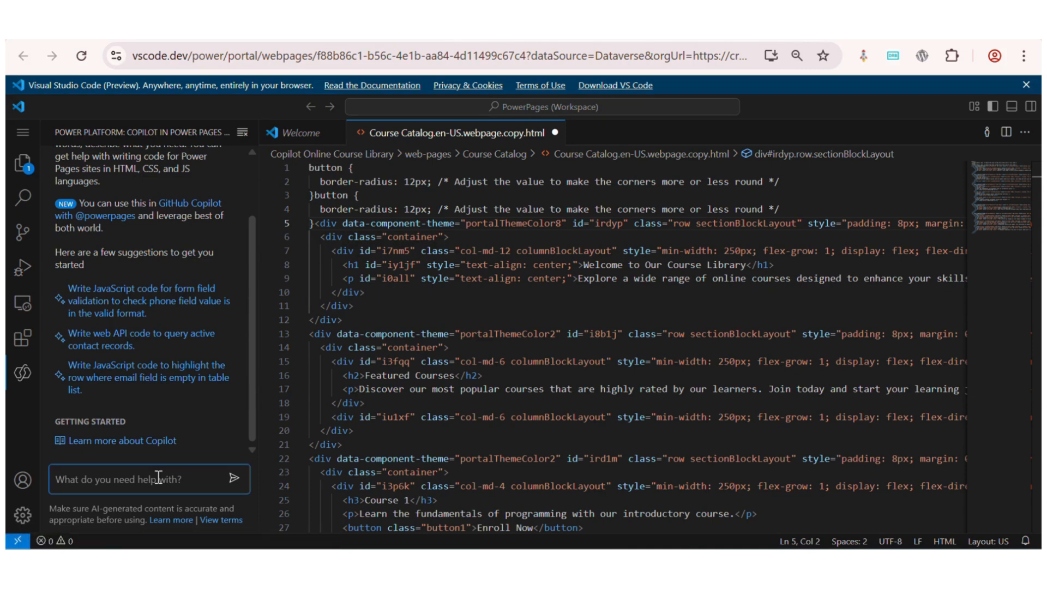
pyautogui.write('write CSS to make button corners round')
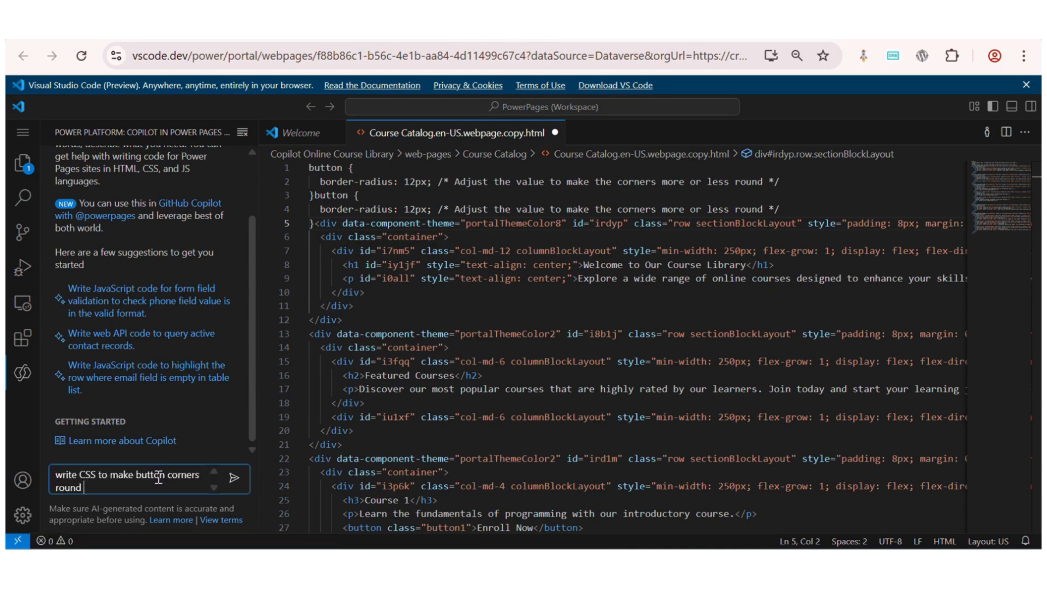
pyautogui.press('Return')
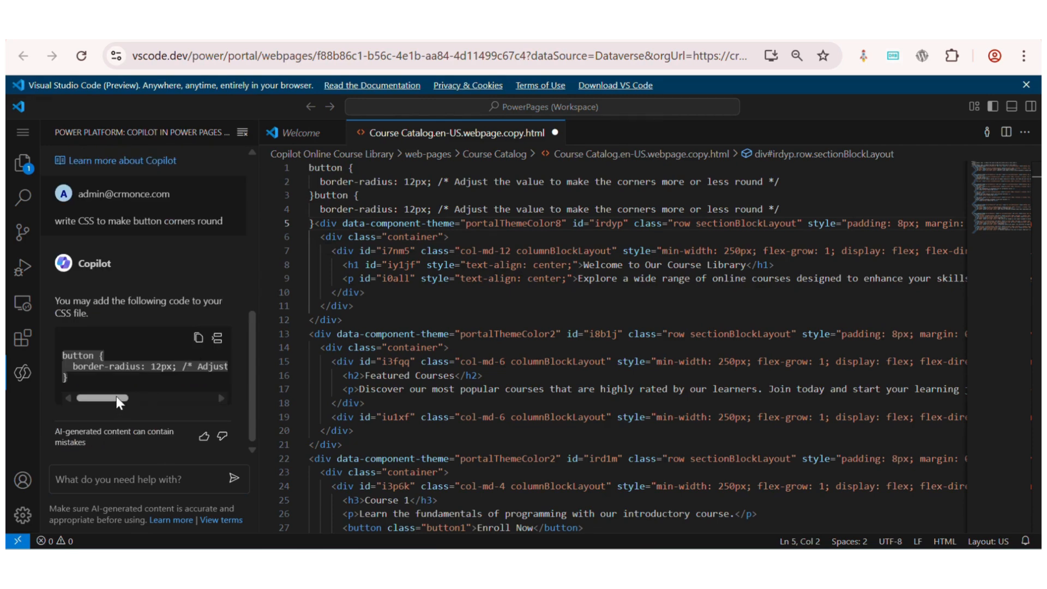
pyautogui.moveTo(116, 396); pyautogui.dragTo(84, 394)
# Send Copilot the suggested prompt "Write JavaScript code to highlight the row where email field is empty in table list.".
pyautogui.scroll(1, 127, 399)
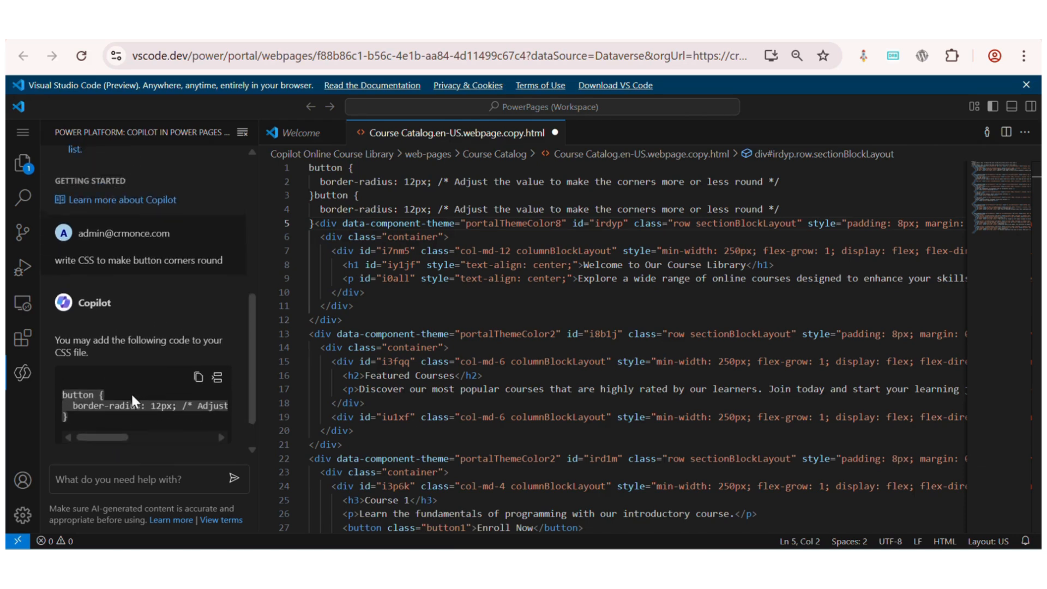
pyautogui.scroll(4, 131, 391)
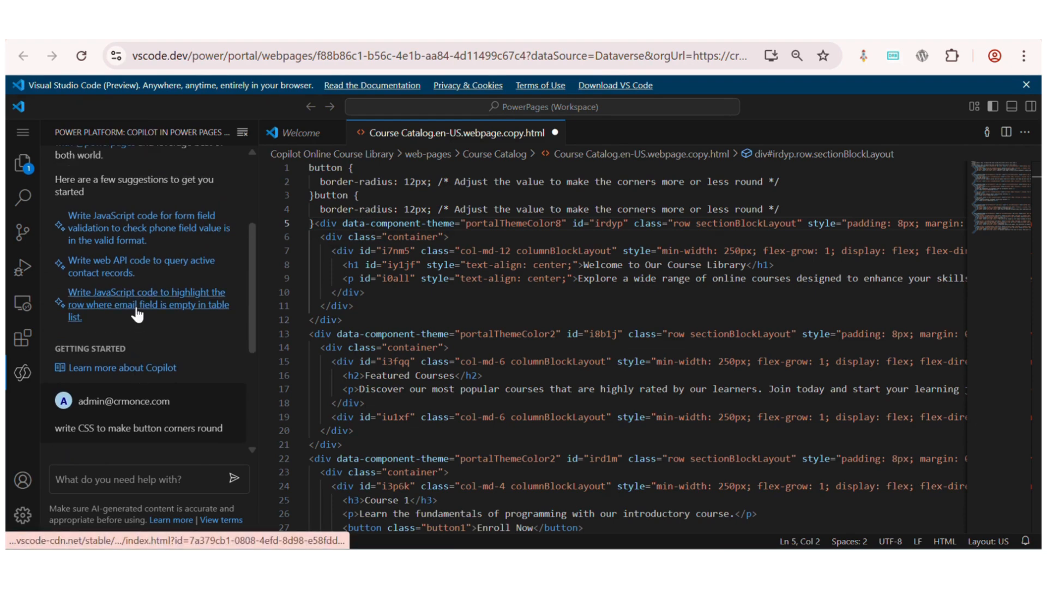
pyautogui.click(136, 309)
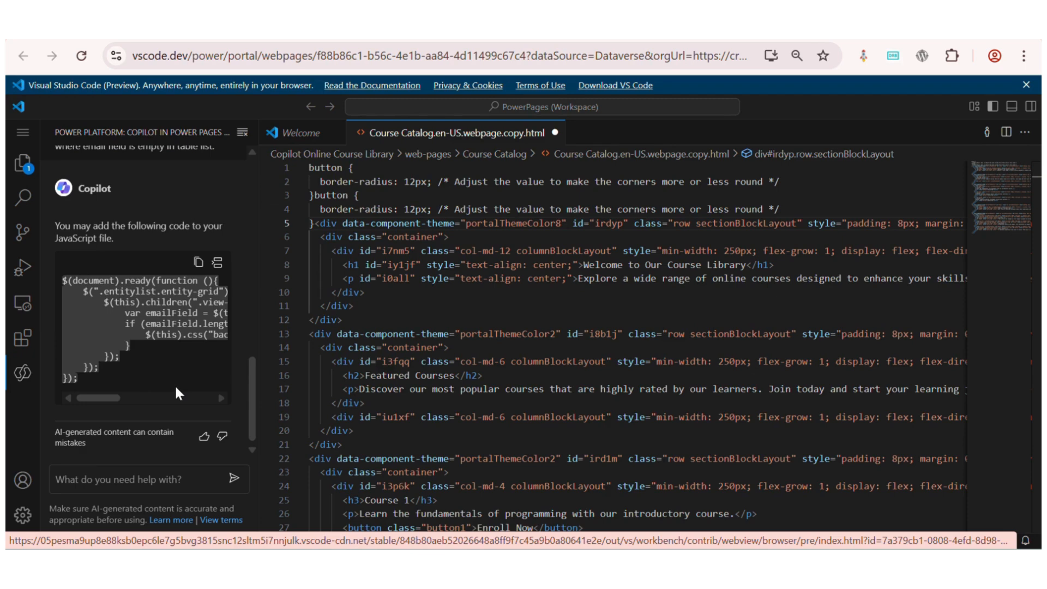
pyautogui.moveTo(104, 394); pyautogui.dragTo(149, 400)
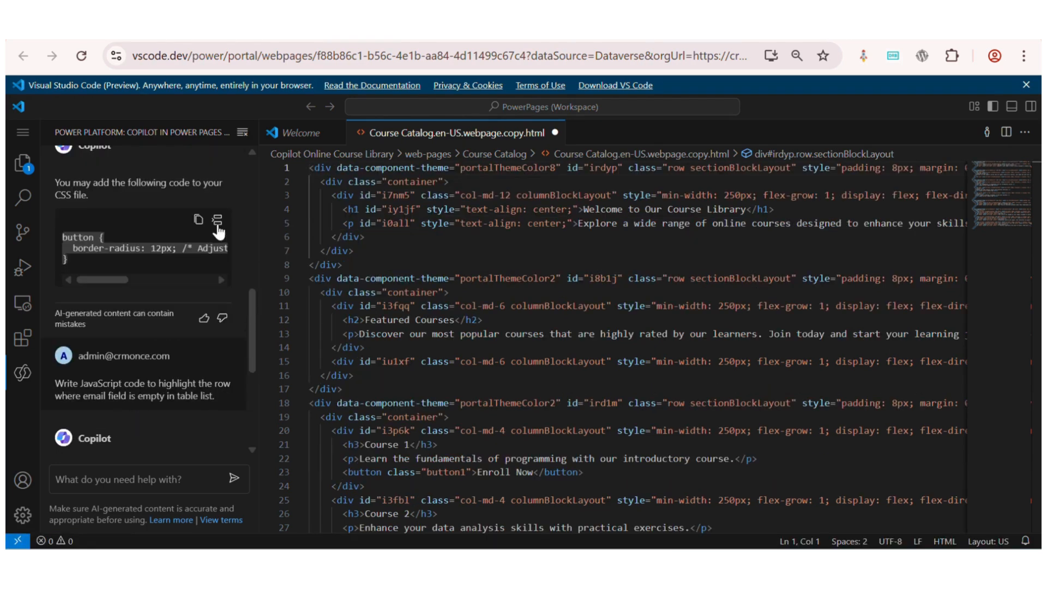
# Try inserting Copilot's rounded-button CSS into the Course Catalog page code and undo the insertion.
pyautogui.click(217, 225)
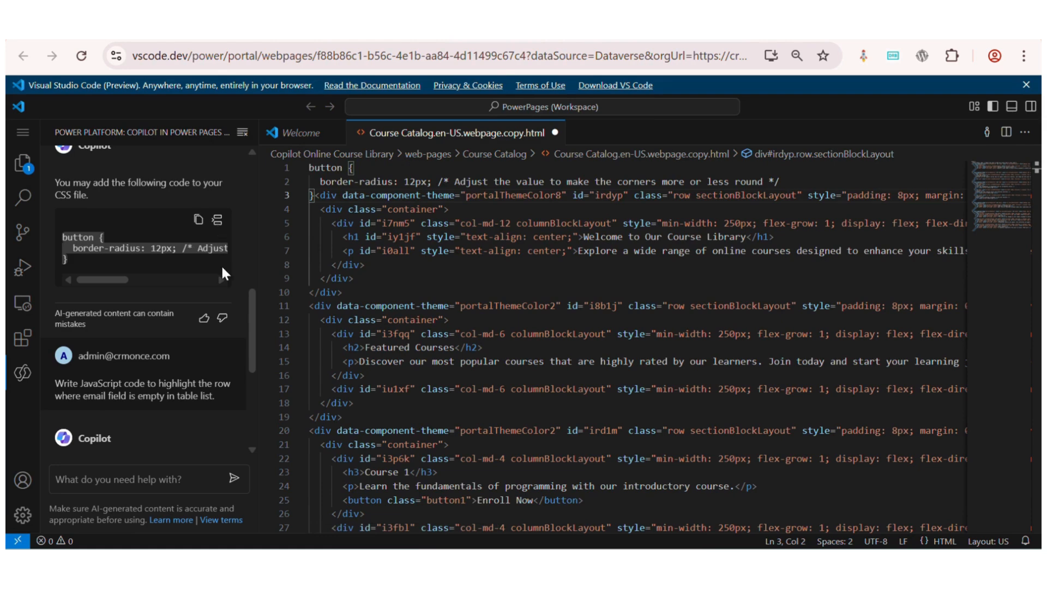
pyautogui.scroll(-2, 222, 268)
pyautogui.scroll(2, 222, 267)
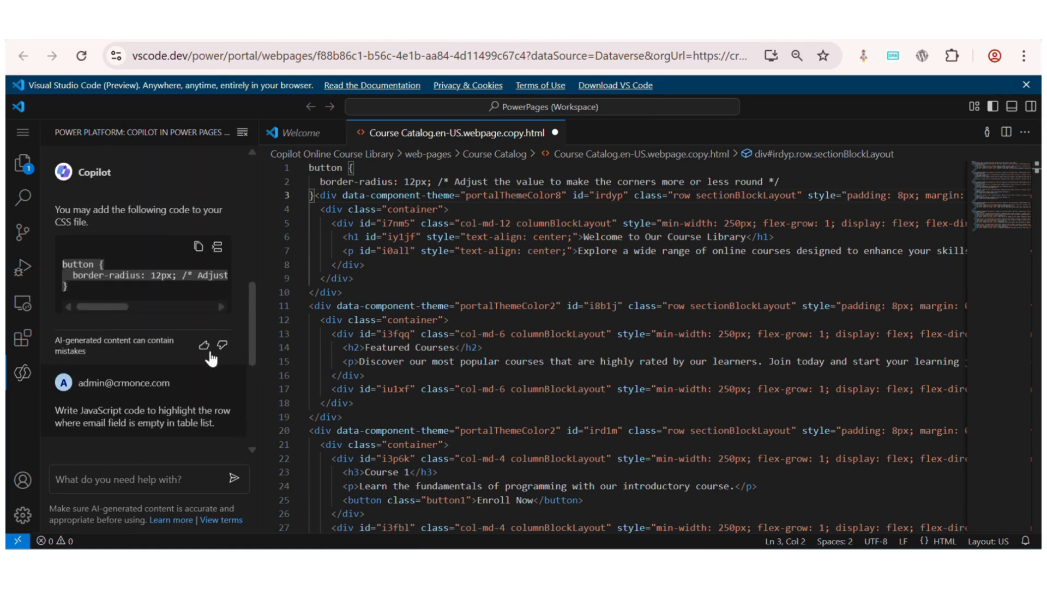
pyautogui.hotkey('ctrl', 'z')
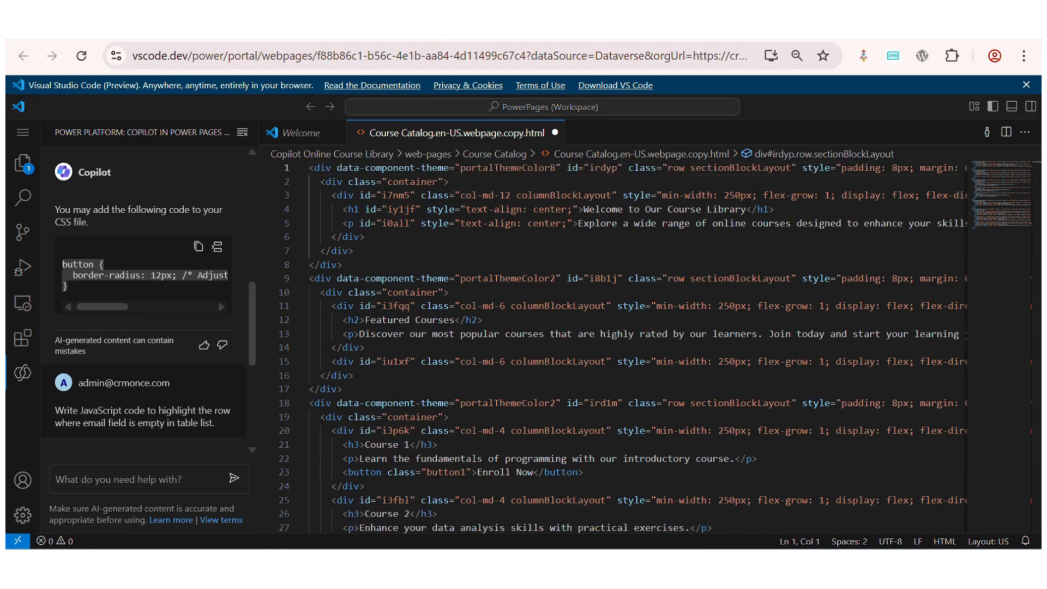
# Examine the full width of Copilot's JavaScript for highlighting table rows with an empty email field.
pyautogui.scroll(-2, 253, 318)
pyautogui.scroll(-2, 253, 319)
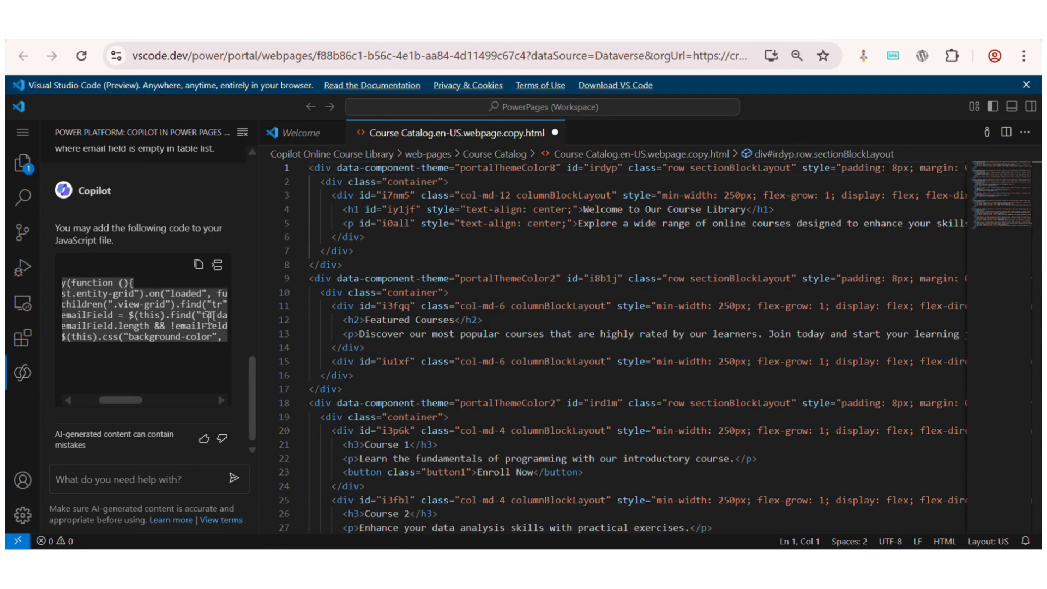
pyautogui.hscroll(1, 209, 319)
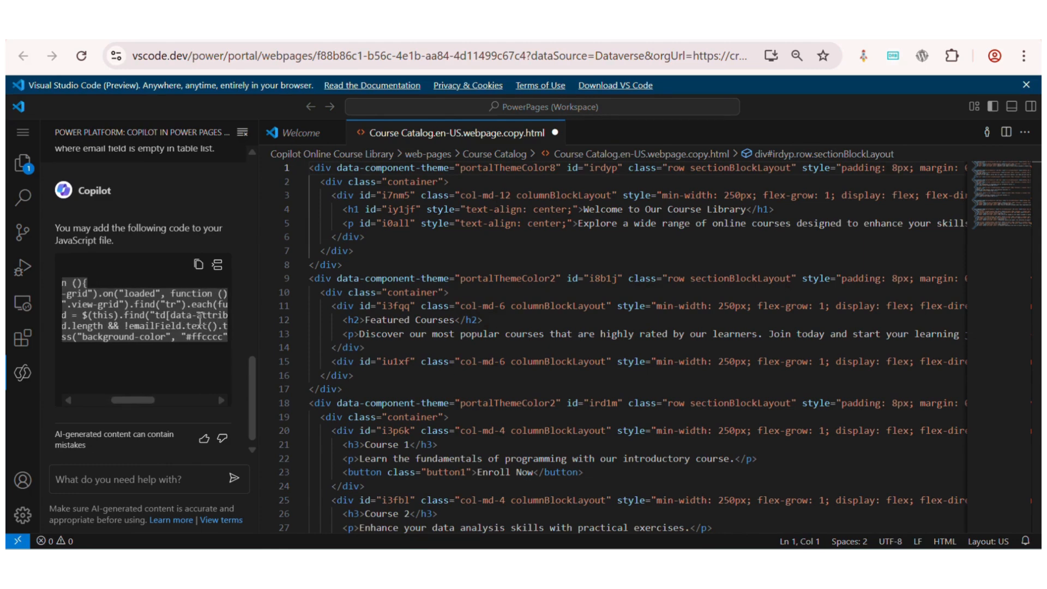
pyautogui.hscroll(-2, 200, 318)
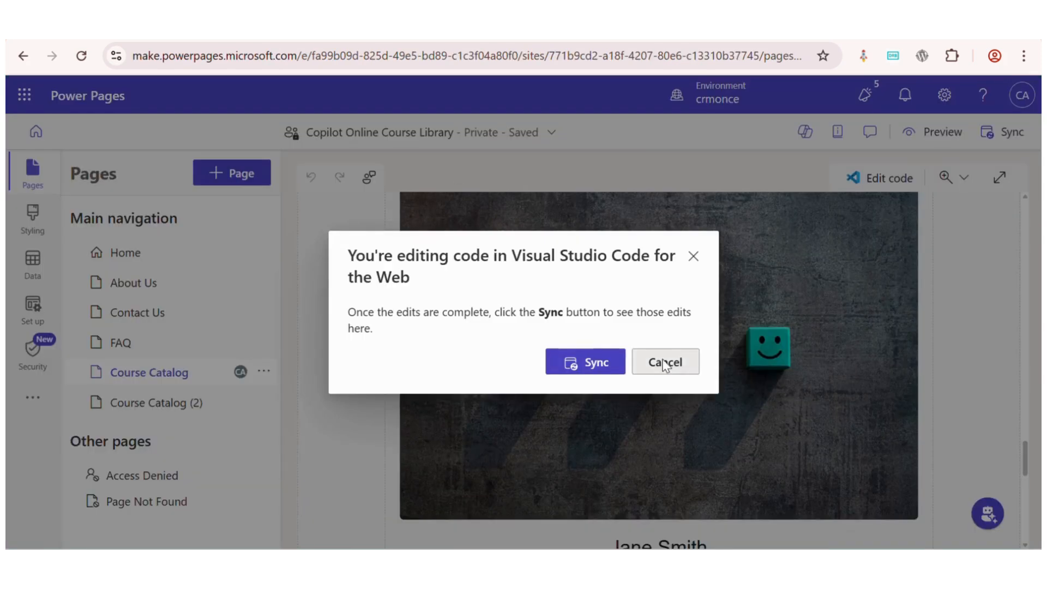
# Switch back to Power Pages, dismiss the code sync prompt without syncing and open the site's Add agent settings.
pyautogui.click(663, 362)
pyautogui.scroll(-5, 562, 370)
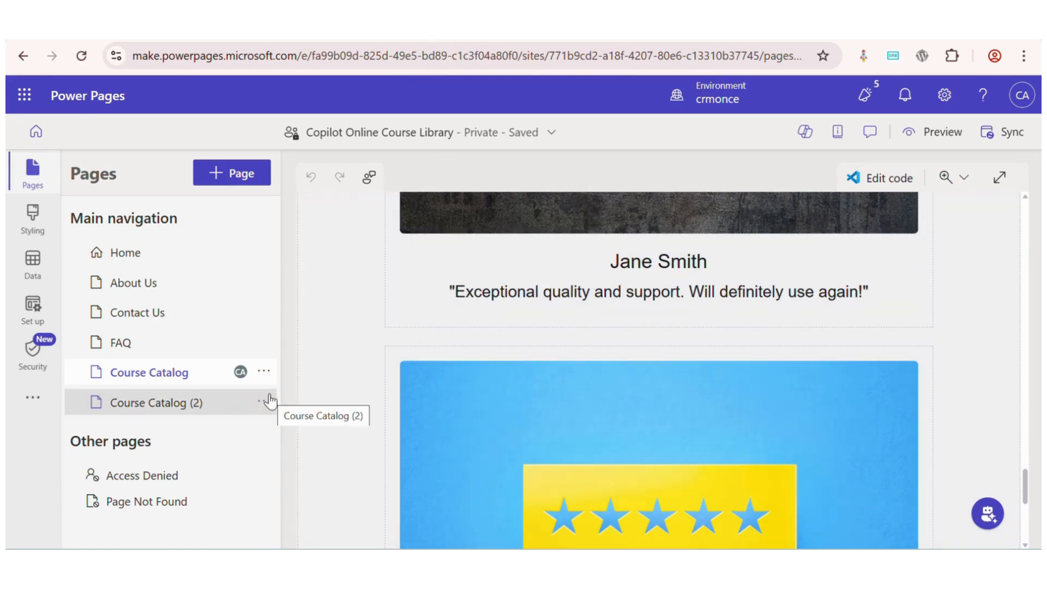
pyautogui.click(35, 310)
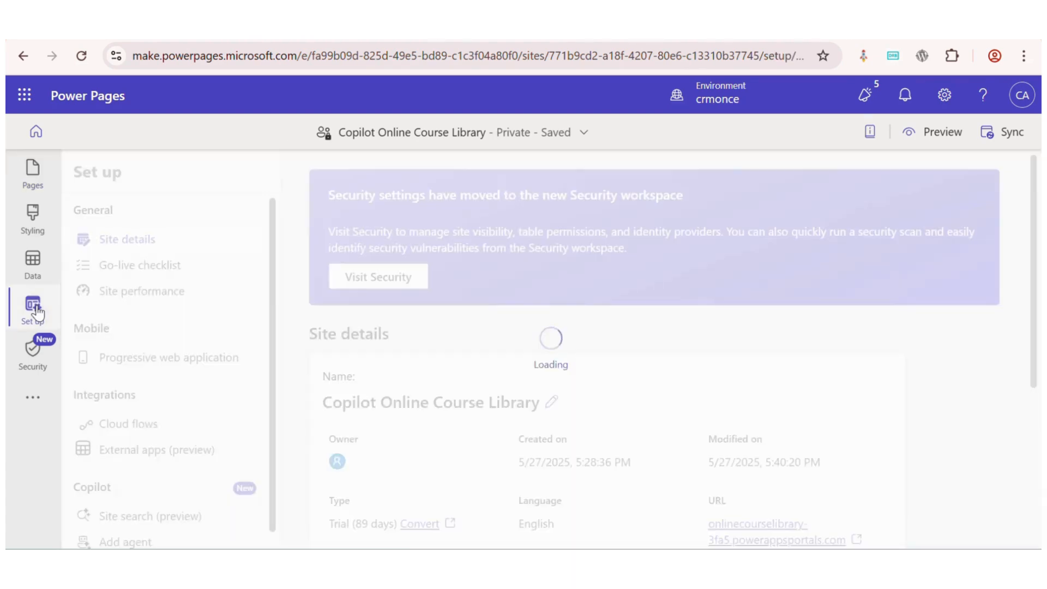
pyautogui.scroll(-4, 392, 406)
pyautogui.scroll(-1, 127, 447)
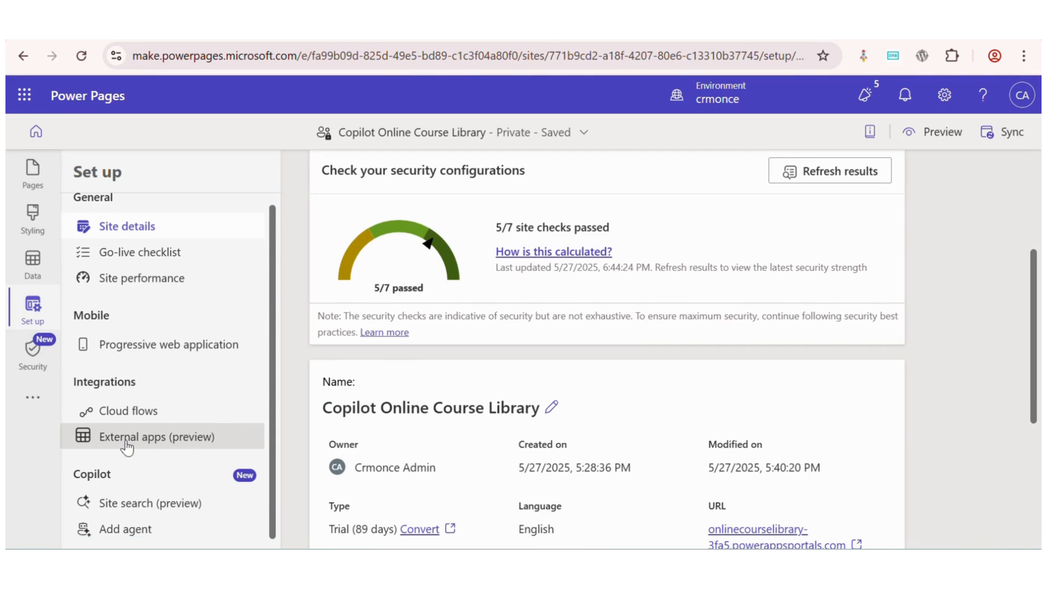
pyautogui.click(131, 528)
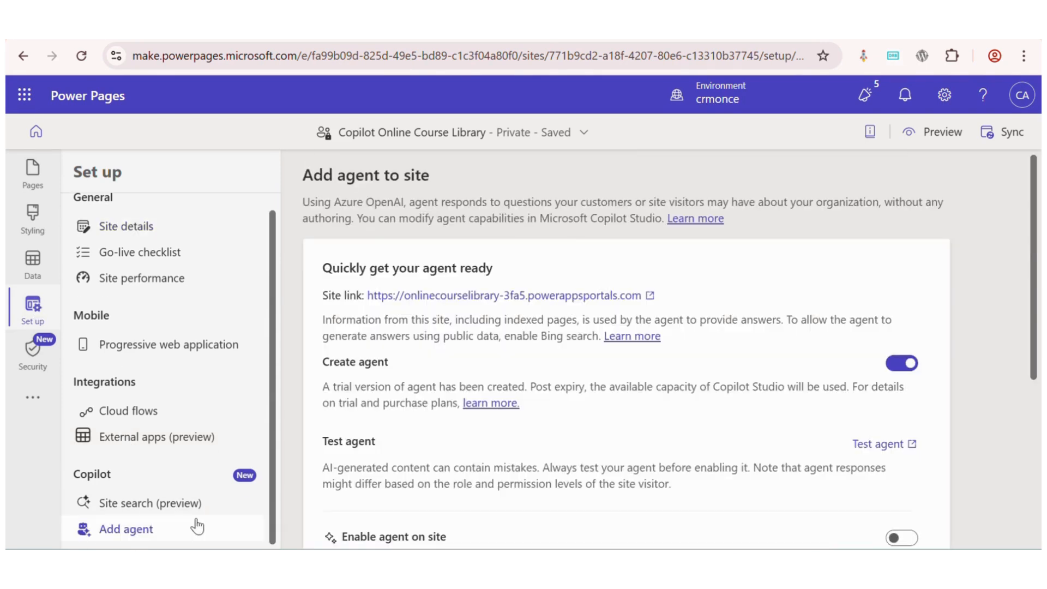
# Enable the agent on the Copilot Online Course Library site for its visitors.
pyautogui.scroll(-4, 358, 502)
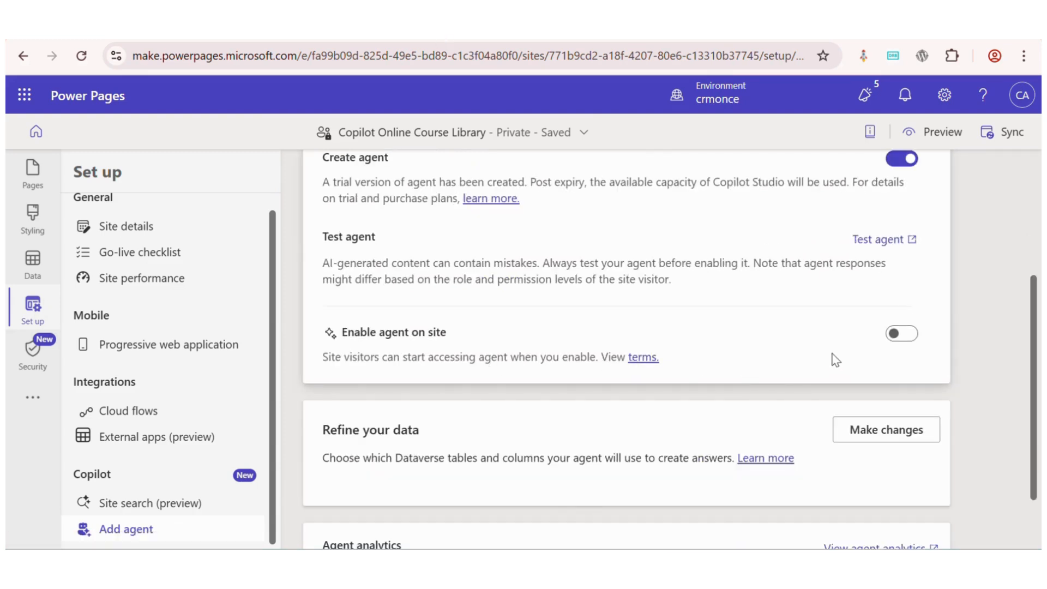
pyautogui.click(902, 335)
pyautogui.scroll(-1, 834, 363)
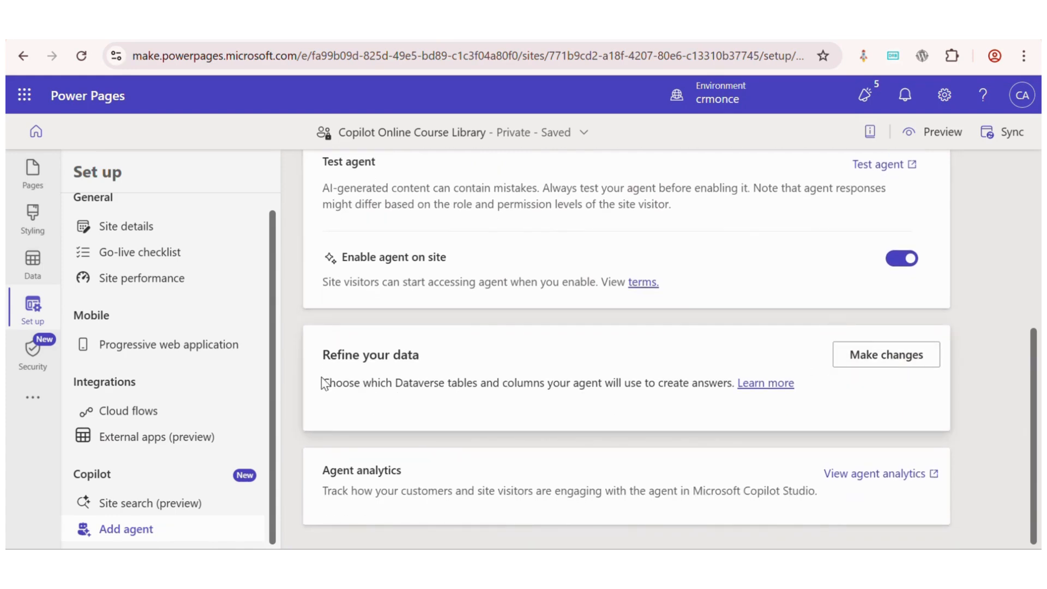
# View the agent's Refine your data table selection and leave it, discarding any changes.
pyautogui.moveTo(322, 383); pyautogui.dragTo(731, 377)
pyautogui.click(899, 355)
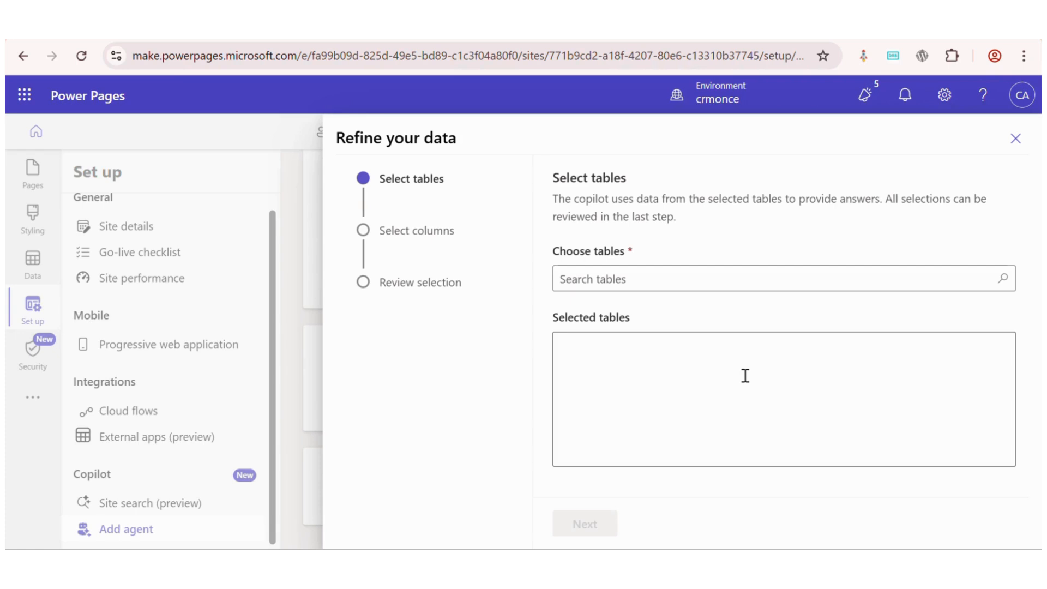
pyautogui.click(1015, 139)
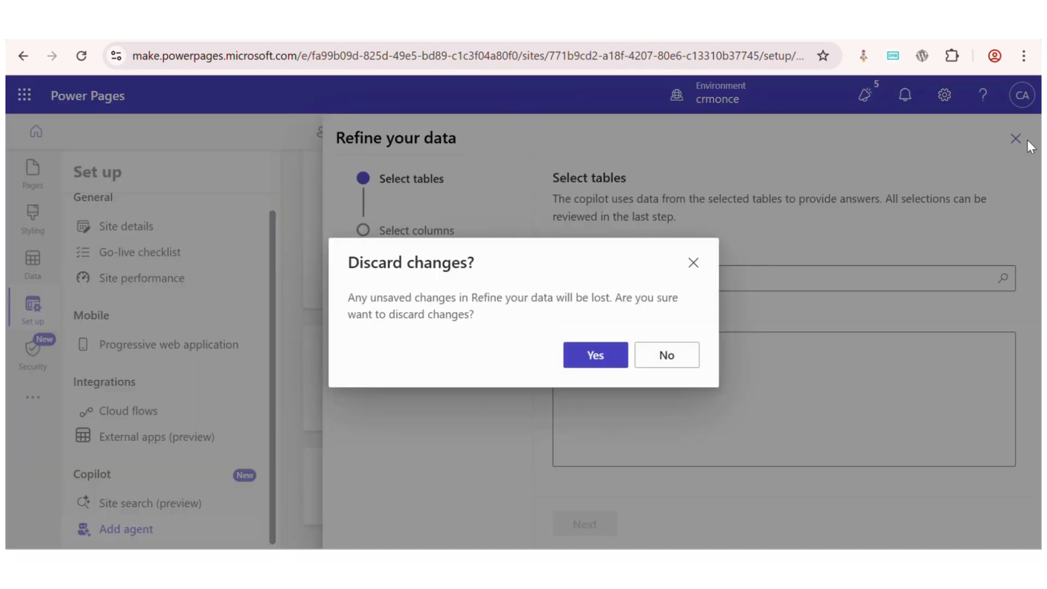
pyautogui.click(597, 355)
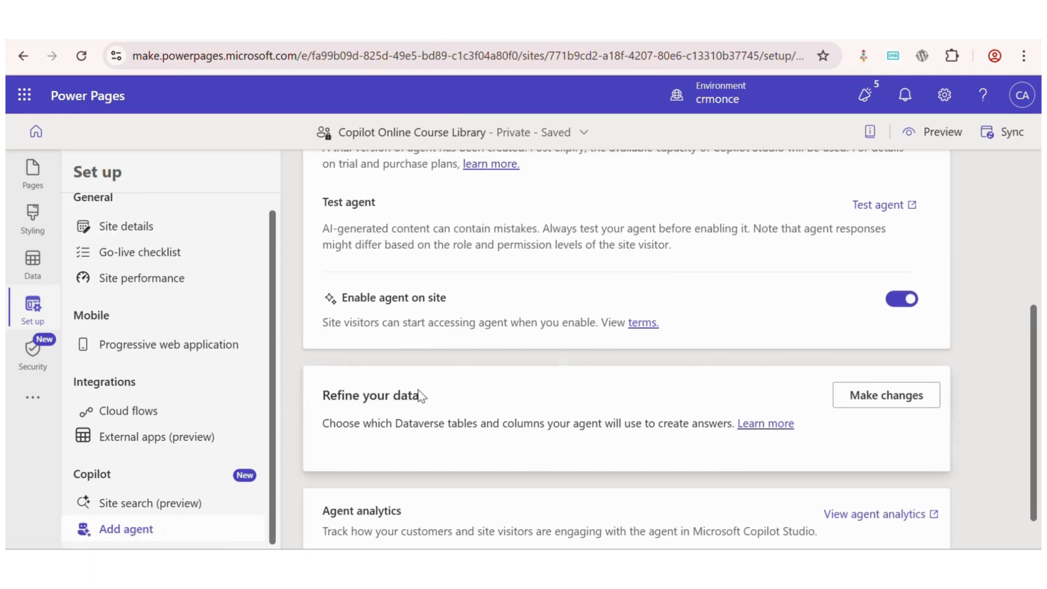
pyautogui.scroll(1, 464, 398)
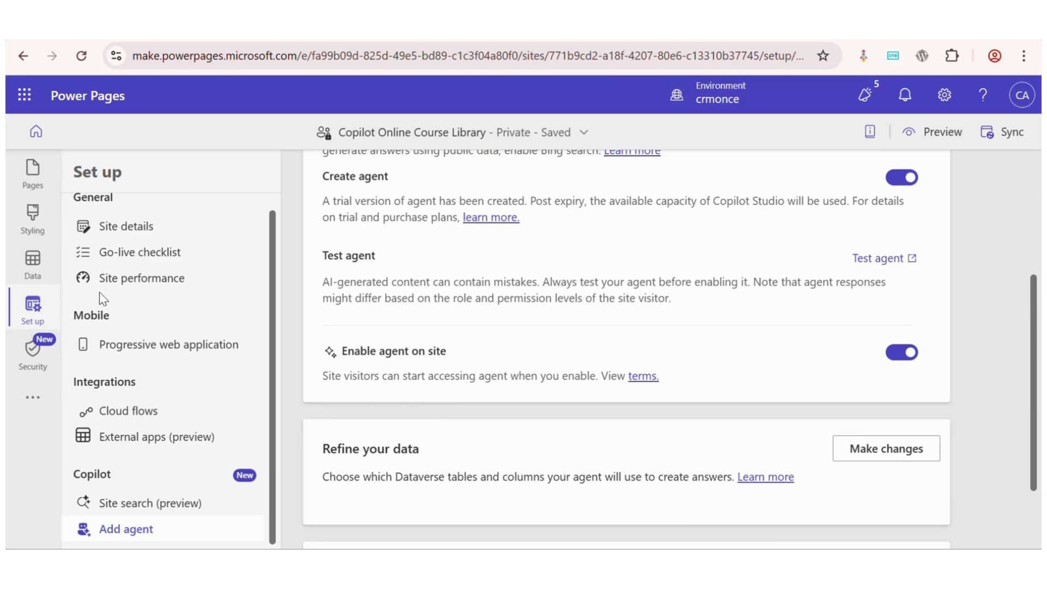
# Look through the Course Catalog (2) and FAQ pages and preview the site at desktop size.
pyautogui.click(25, 179)
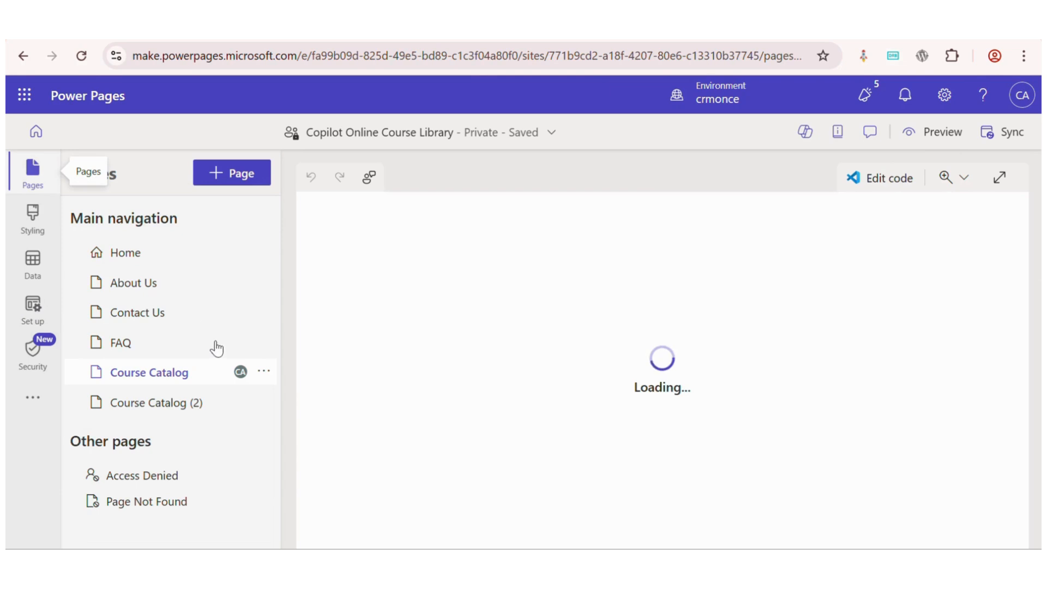
pyautogui.click(220, 408)
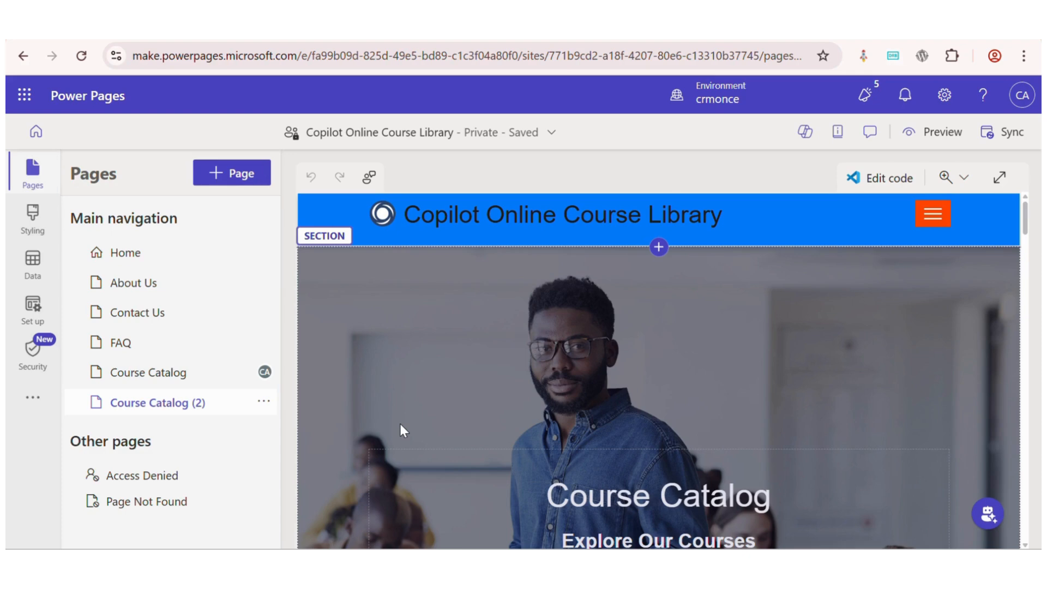
pyautogui.scroll(-3, 400, 425)
pyautogui.scroll(-1, 400, 430)
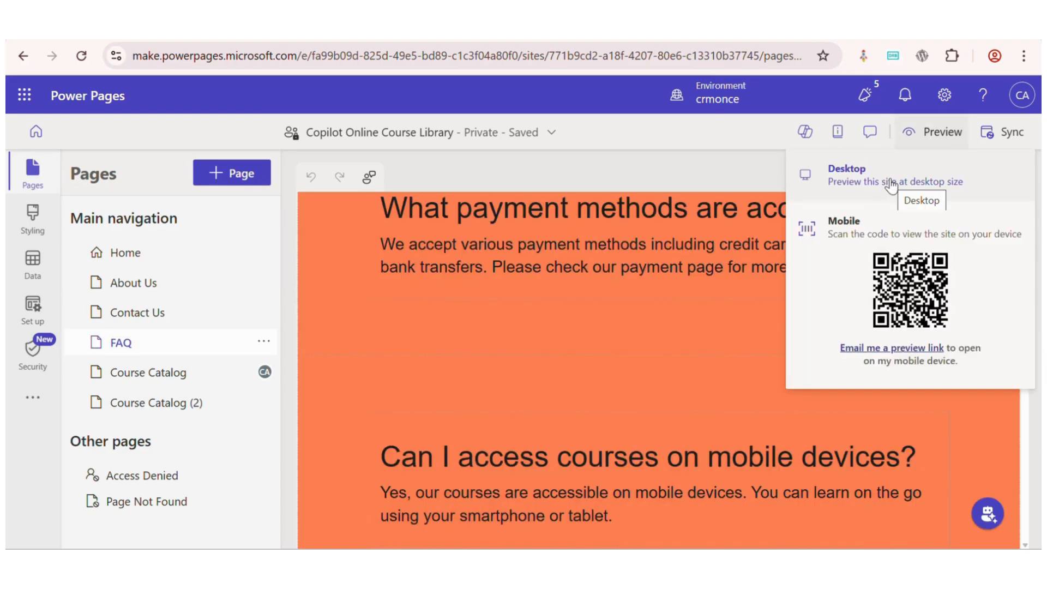
pyautogui.click(890, 184)
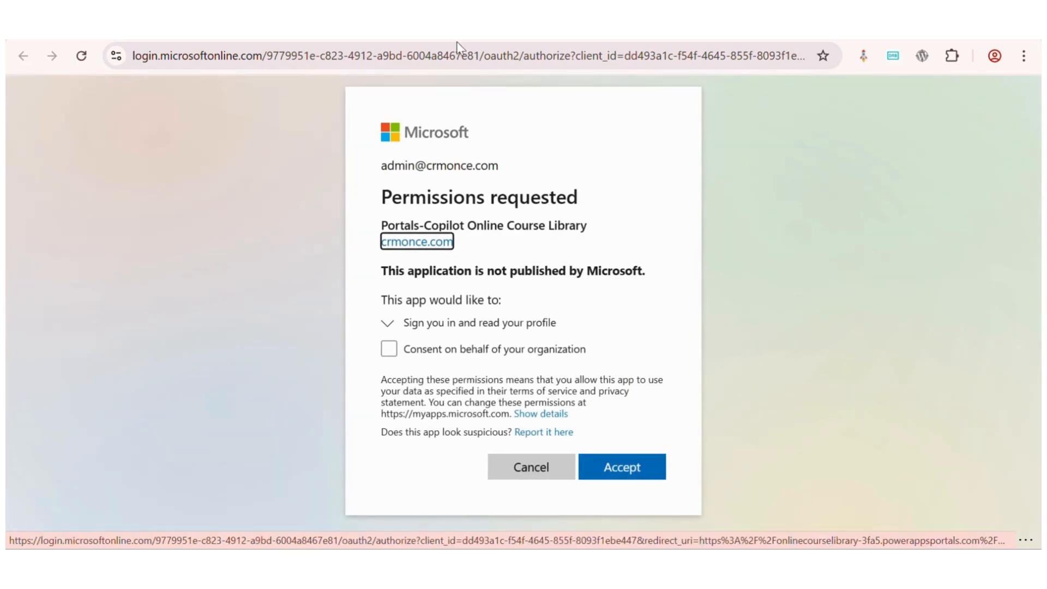
# Accept the permissions requested by Portals-Copilot Online Course Library and look over the FAQ page of the previewed site.
pyautogui.click(627, 469)
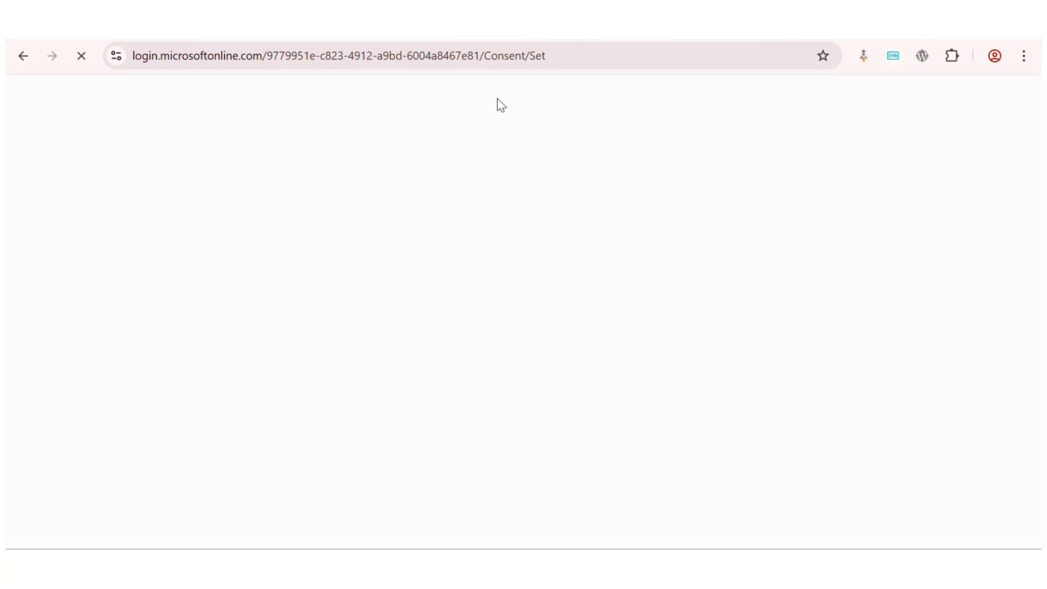
pyautogui.scroll(-1, 528, 300)
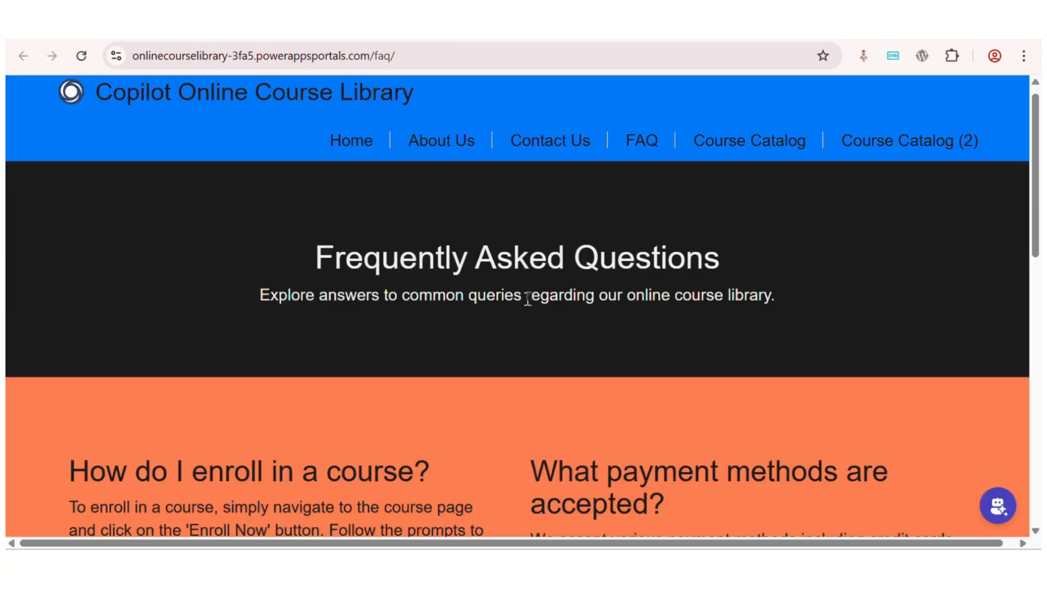
pyautogui.scroll(-2, 527, 299)
pyautogui.scroll(-4, 513, 283)
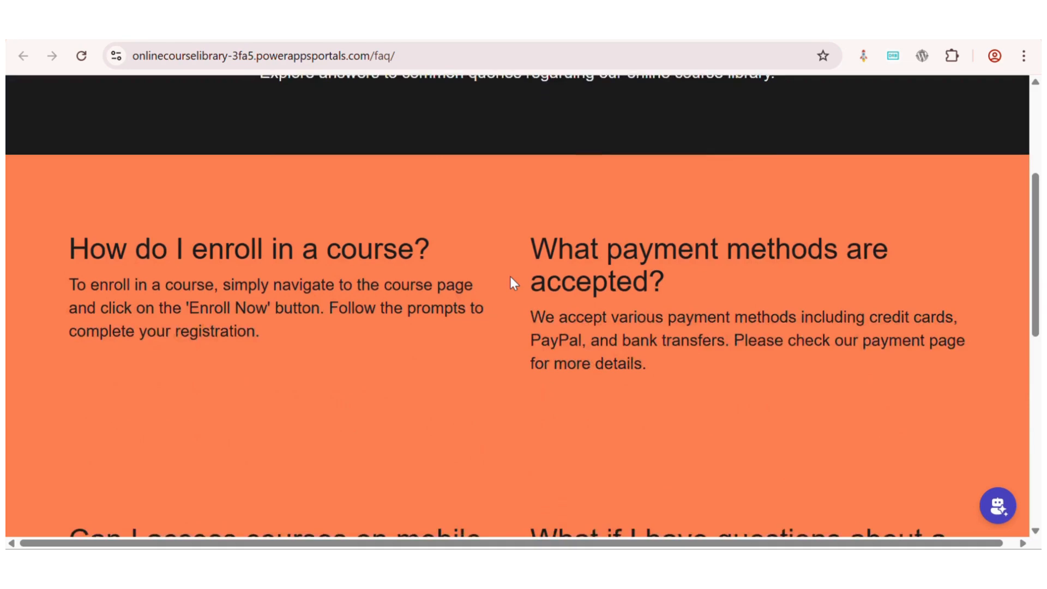
pyautogui.scroll(-4, 510, 277)
pyautogui.scroll(5, 510, 277)
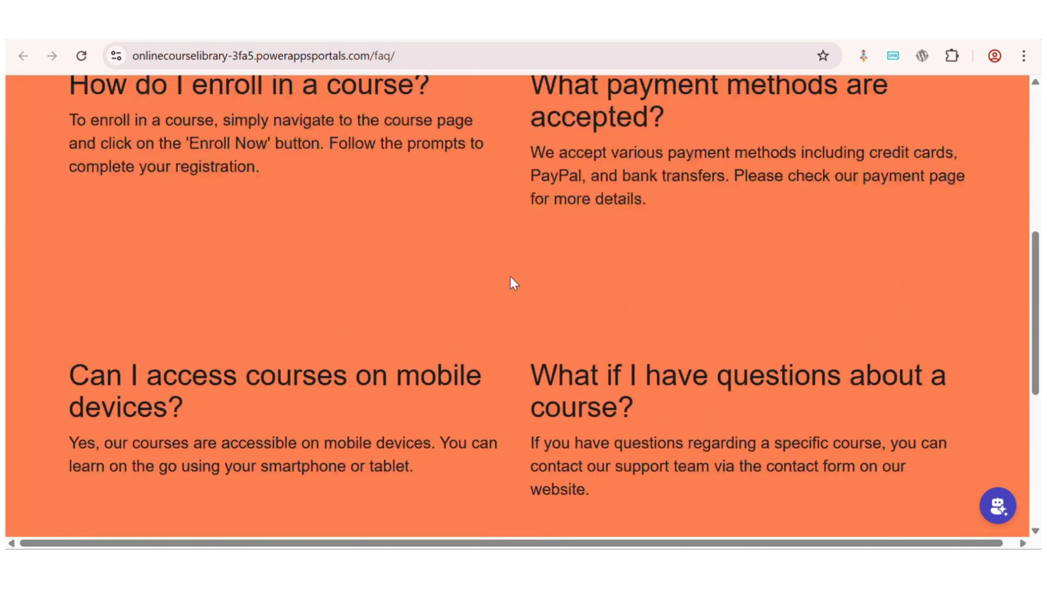
pyautogui.scroll(1, 512, 218)
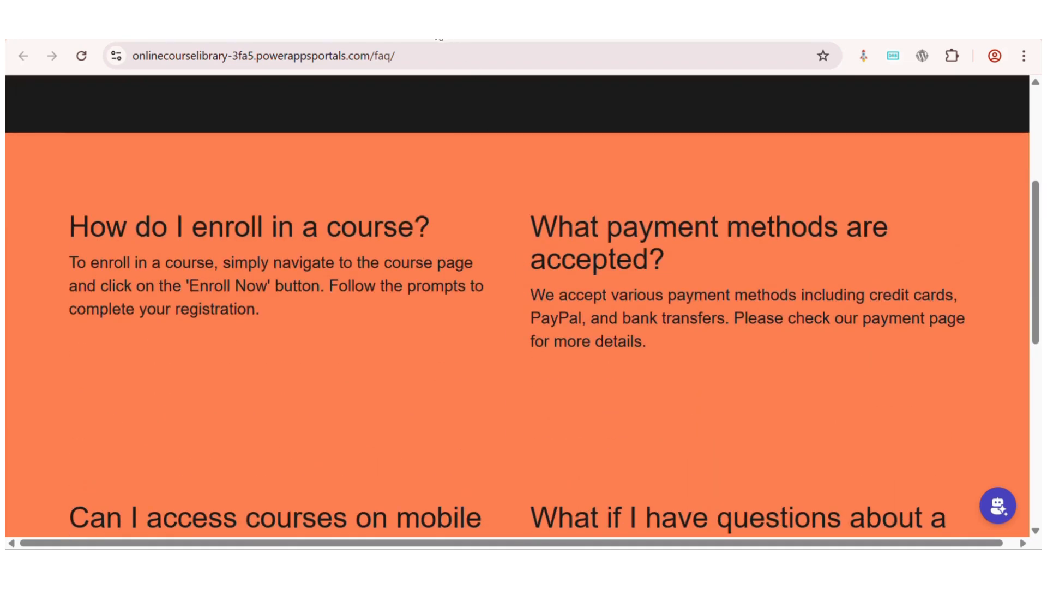
# Reduce the browser zoom on the FAQ page, review its questions and answers and open the site agent's chat.
pyautogui.click(1024, 55)
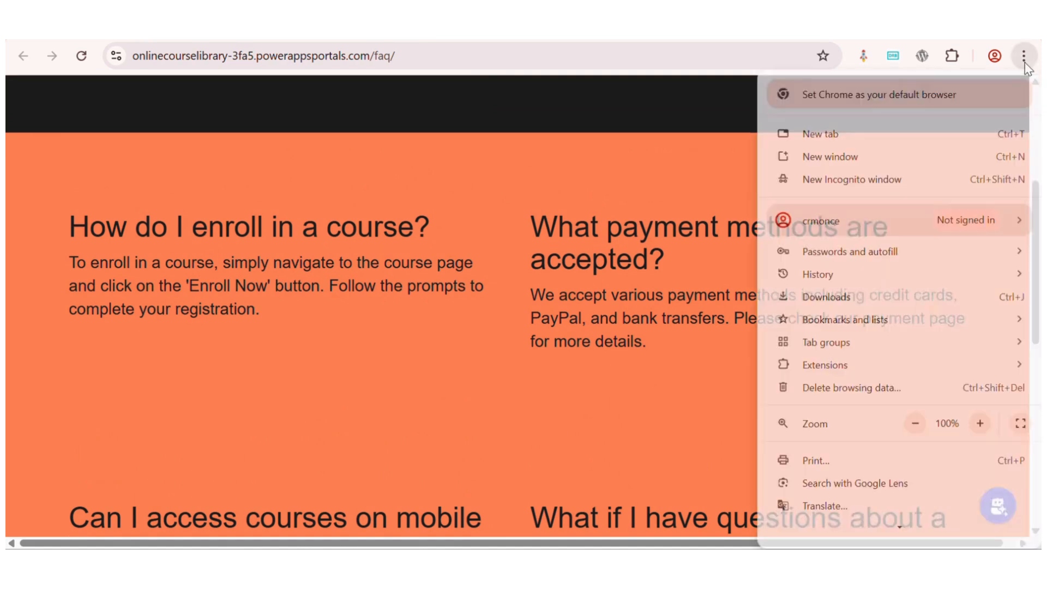
pyautogui.click(921, 425)
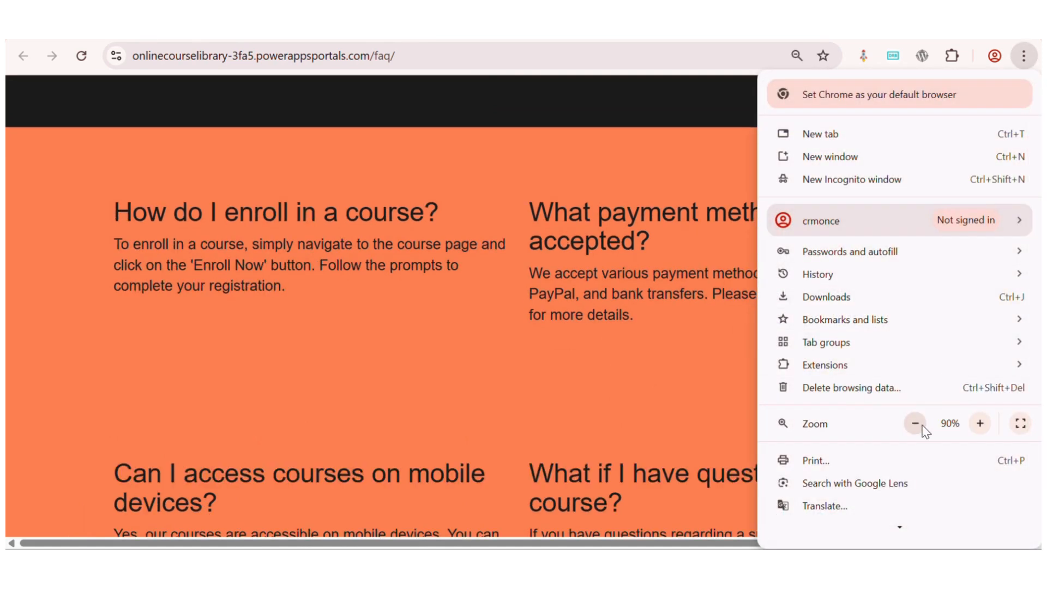
pyautogui.click(670, 400)
pyautogui.scroll(4, 671, 400)
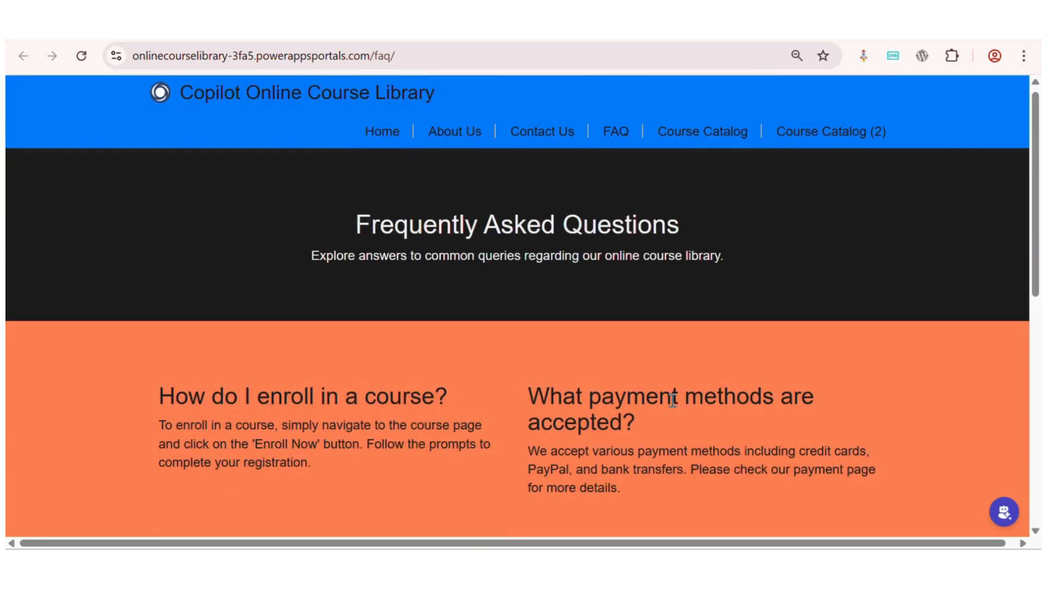
pyautogui.scroll(-3, 672, 400)
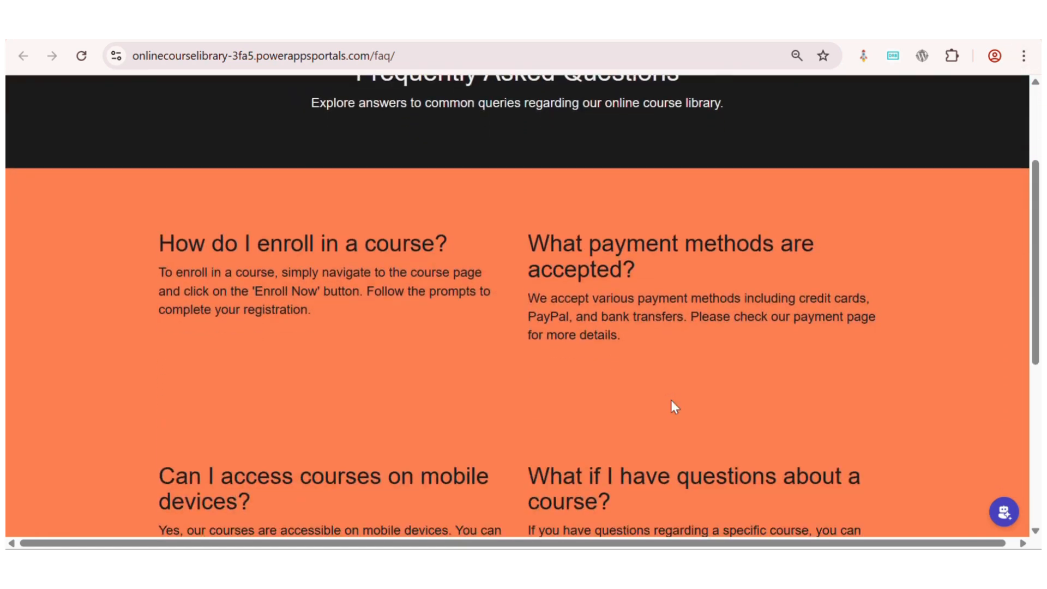
pyautogui.scroll(-1, 444, 39)
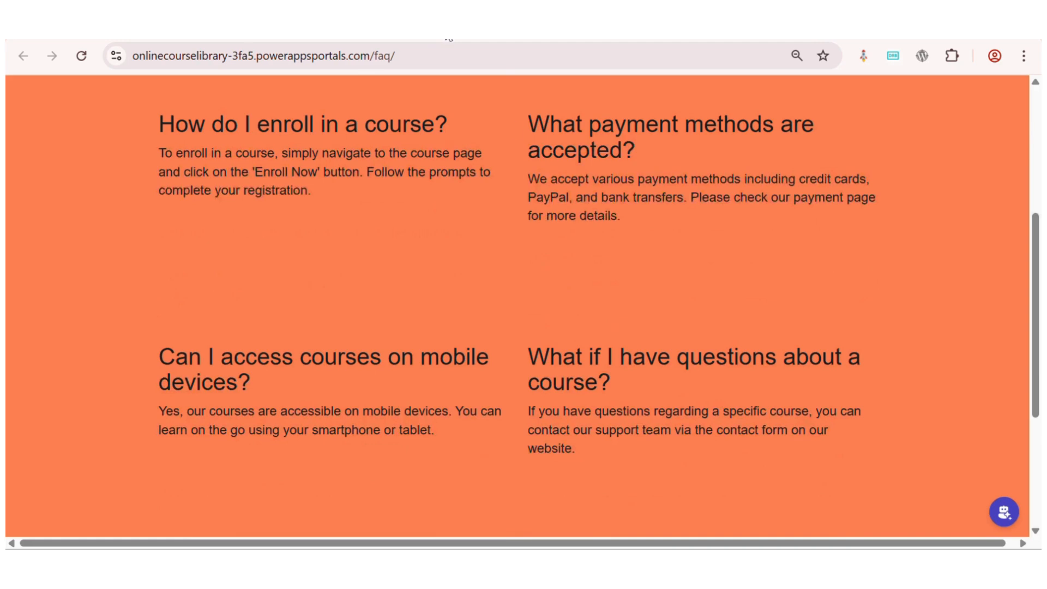
pyautogui.scroll(-1, 690, 354)
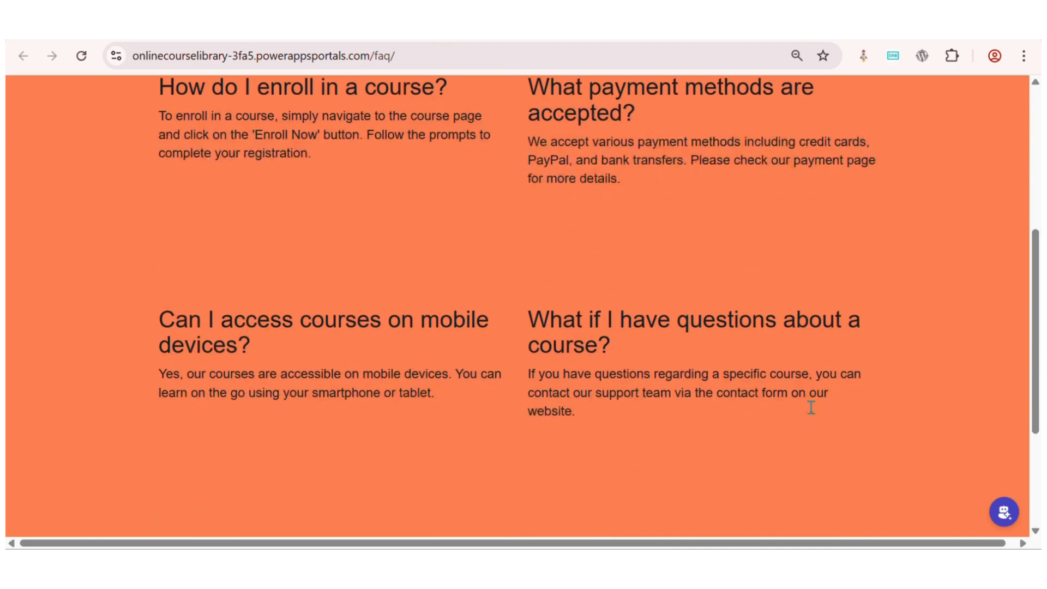
pyautogui.click(1004, 512)
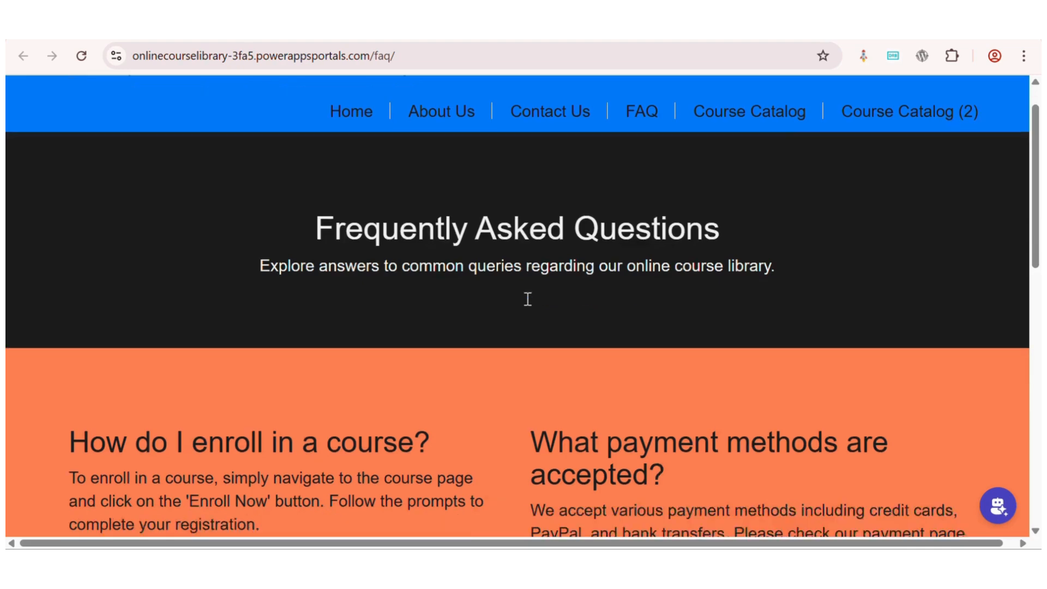
pyautogui.scroll(-1, 527, 299)
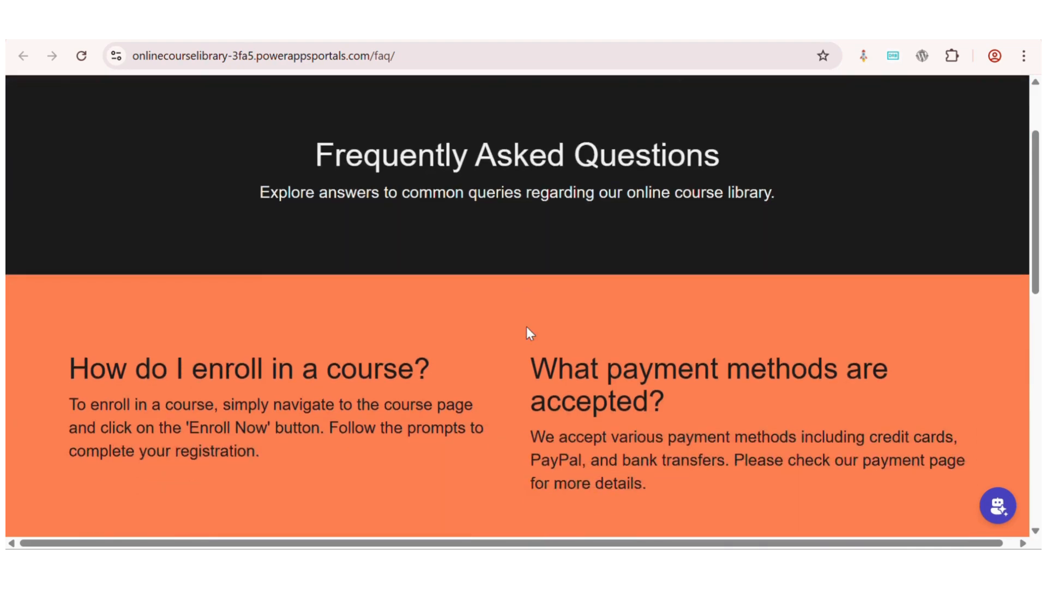
pyautogui.scroll(-2, 525, 352)
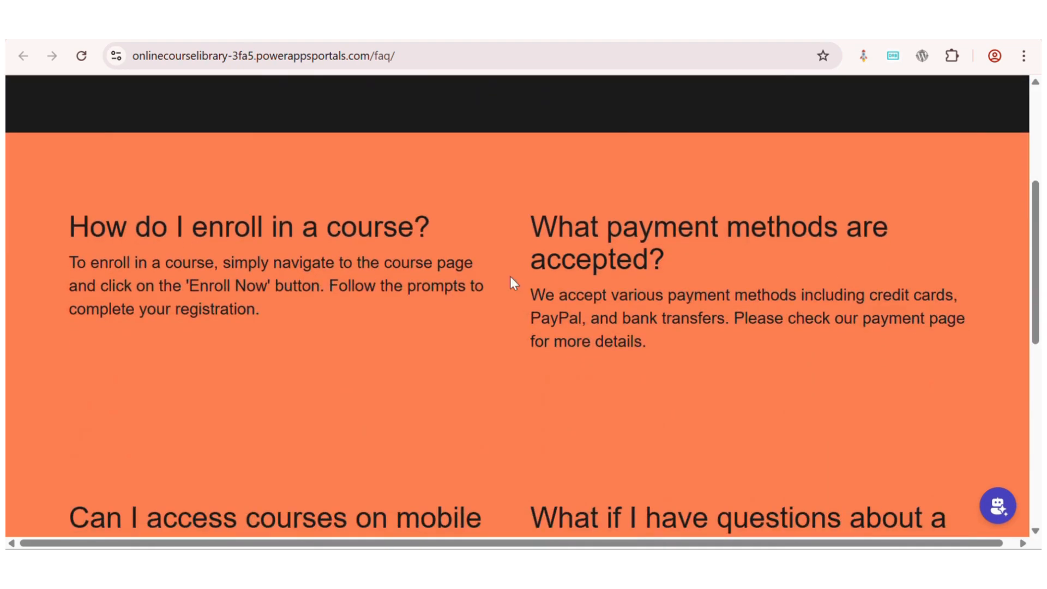
pyautogui.scroll(-3, 509, 276)
pyautogui.scroll(4, 509, 275)
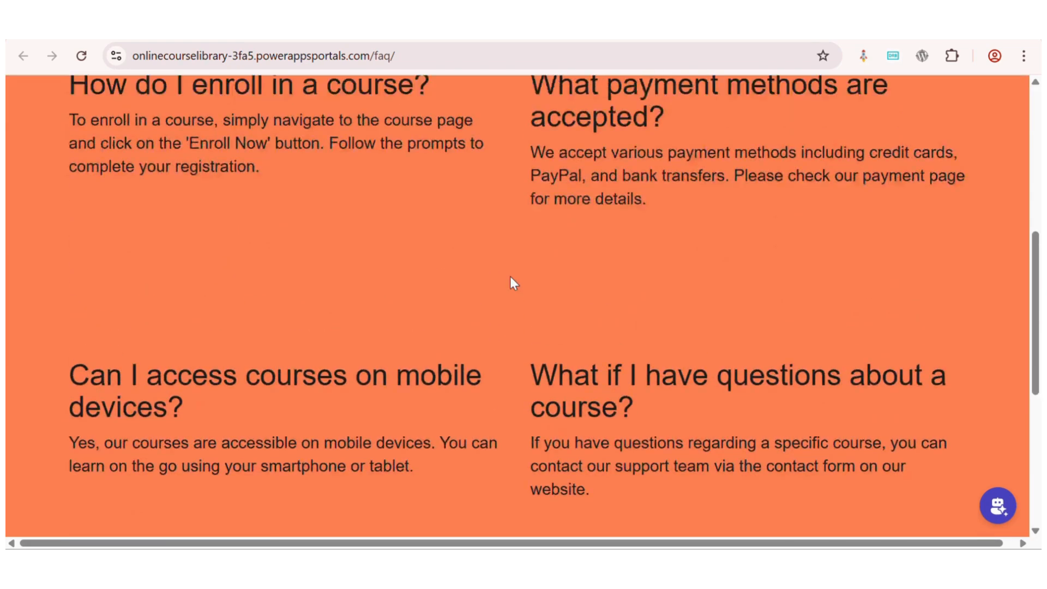
pyautogui.scroll(2, 518, 234)
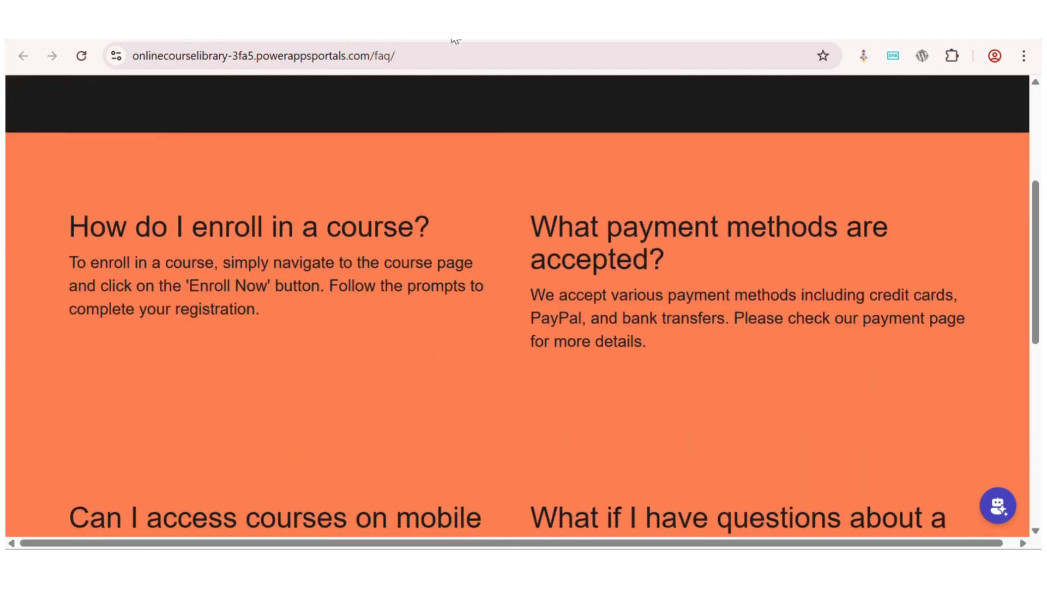